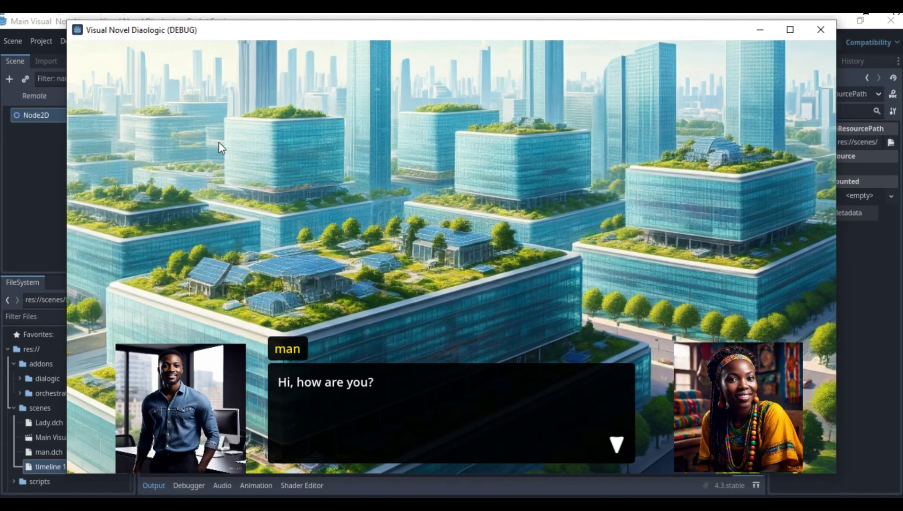
Advance the running dialogue through the next three lines.
left_click(219, 147)
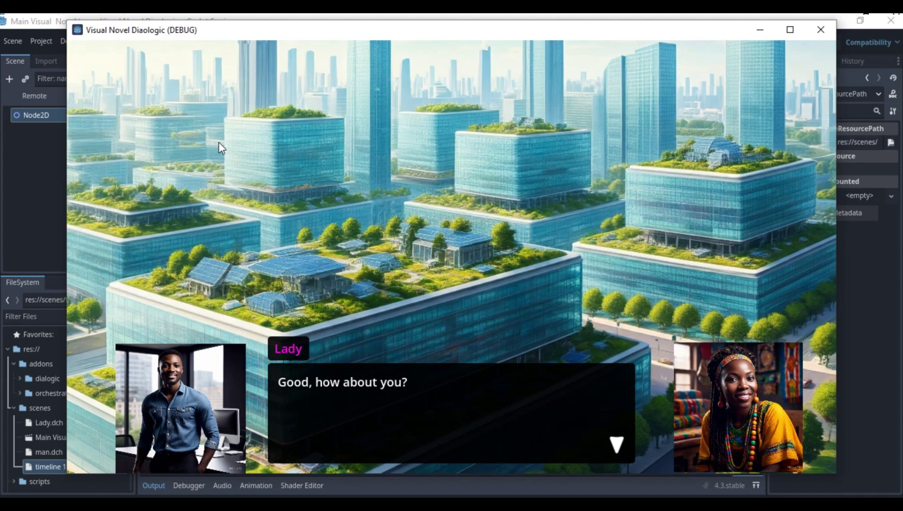
left_click(219, 142)
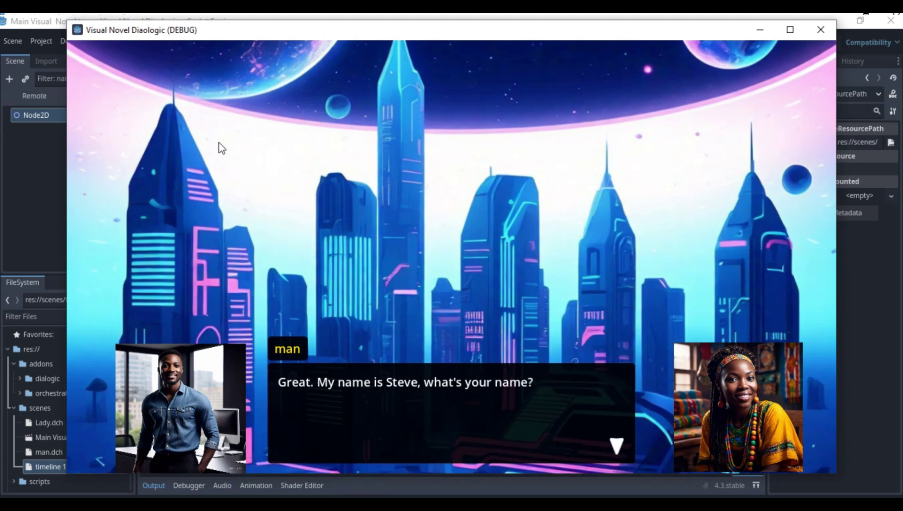
left_click(222, 148)
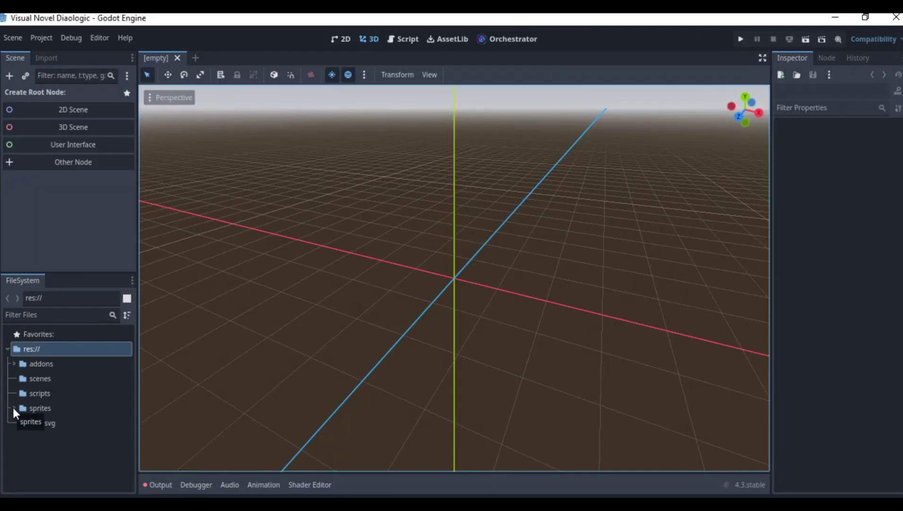
Expand the sprites folder in the FileSystem dock to list its images.
left_click(13, 408)
scroll(61, 426, "down", 2)
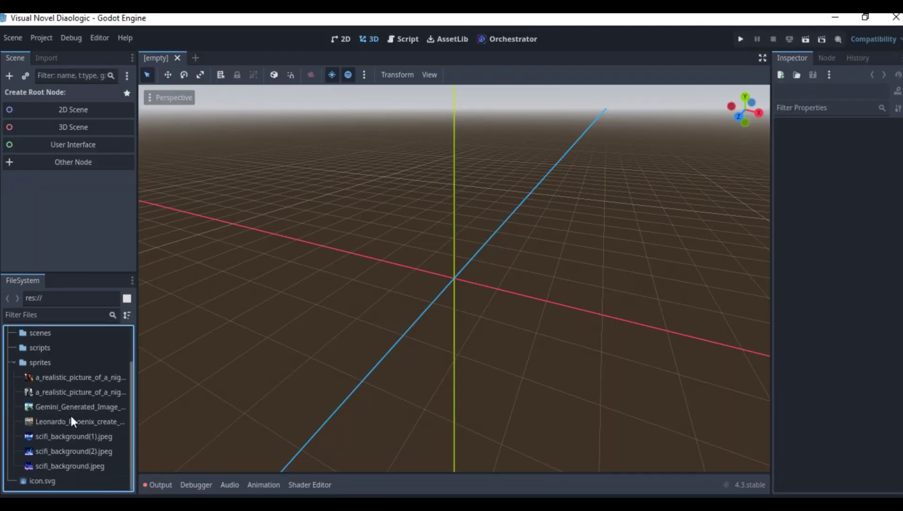
scroll(71, 418, "up", 3)
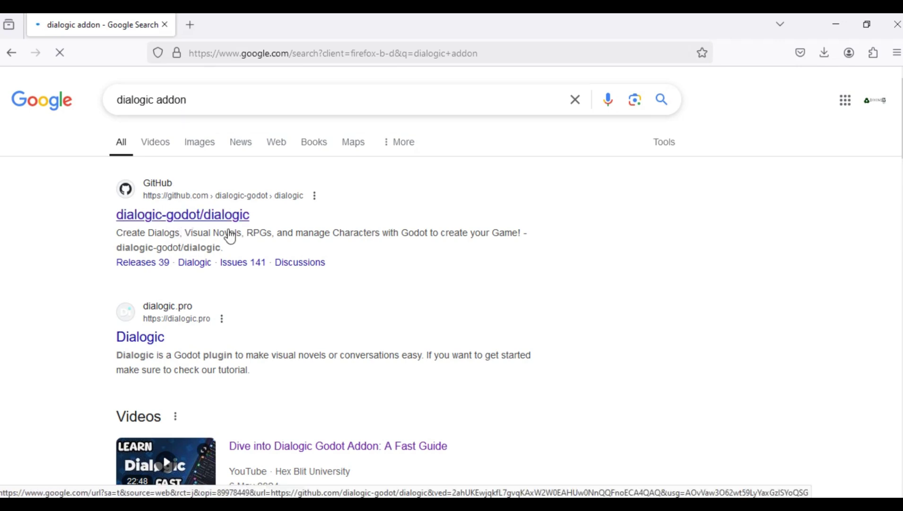
Open the dialogic-godot/dialogic GitHub search result in a new tab.
right_click(230, 237)
left_click(228, 230)
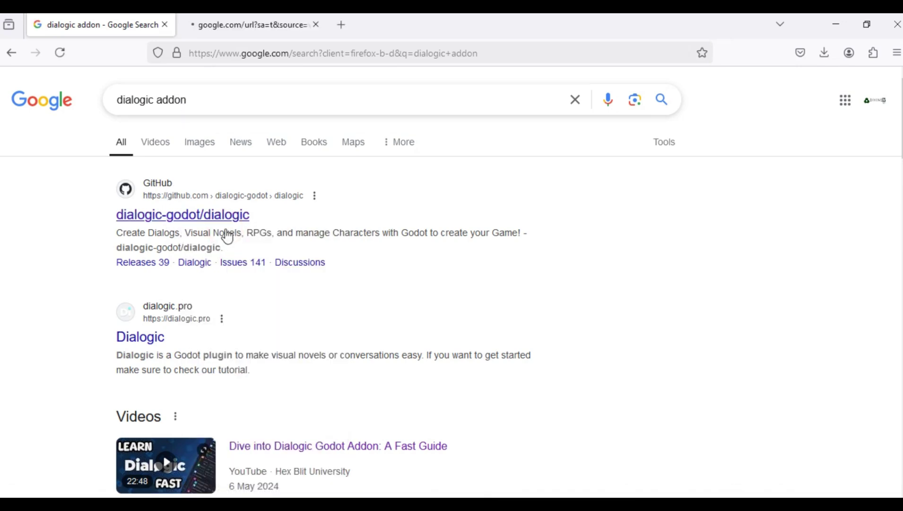
left_click(257, 27)
Download the repository as dialogic-main.zip from the Code menu.
left_click(604, 230)
left_click(602, 232)
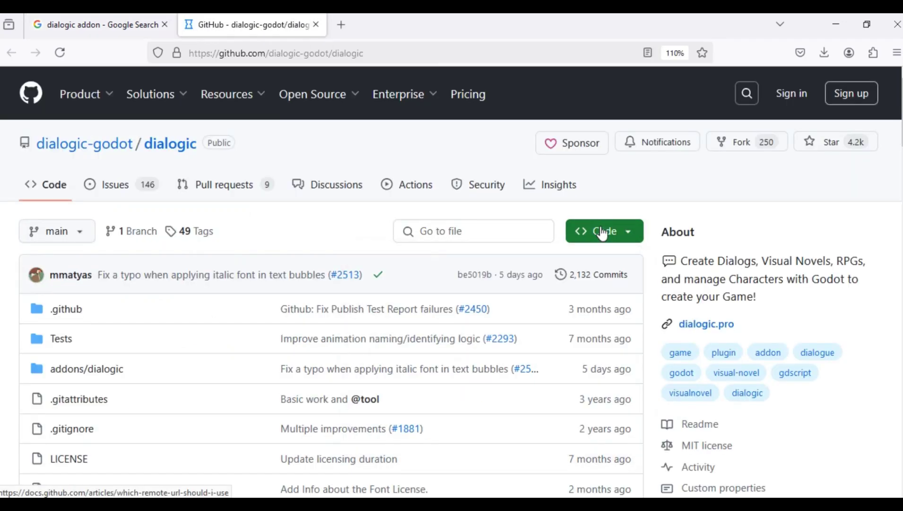
left_click(601, 231)
scroll(598, 238, "down", 3)
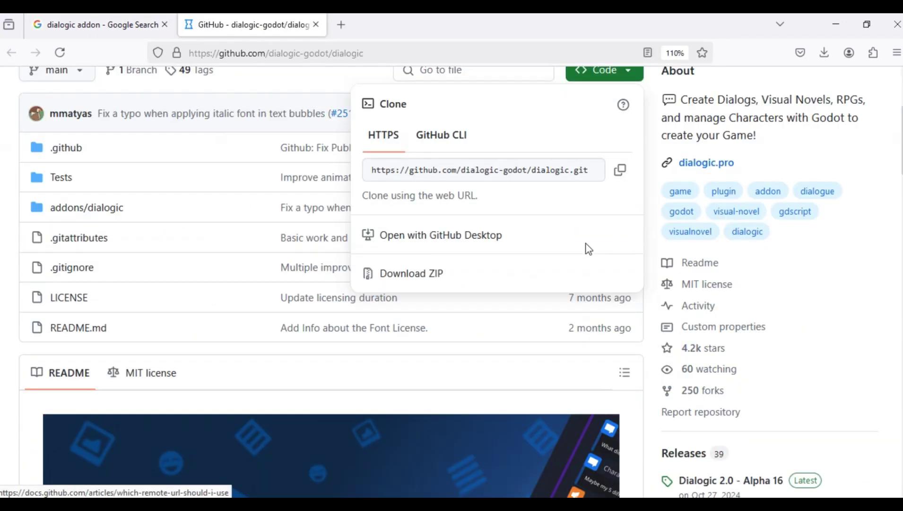
left_click(433, 279)
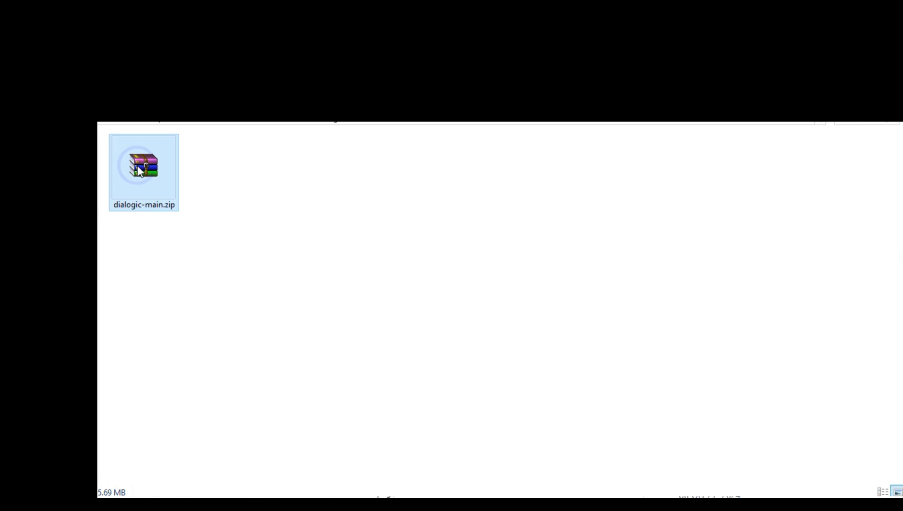
Extract dialogic-main.zip in place and open the extracted dialogic-main folder.
right_click(137, 166)
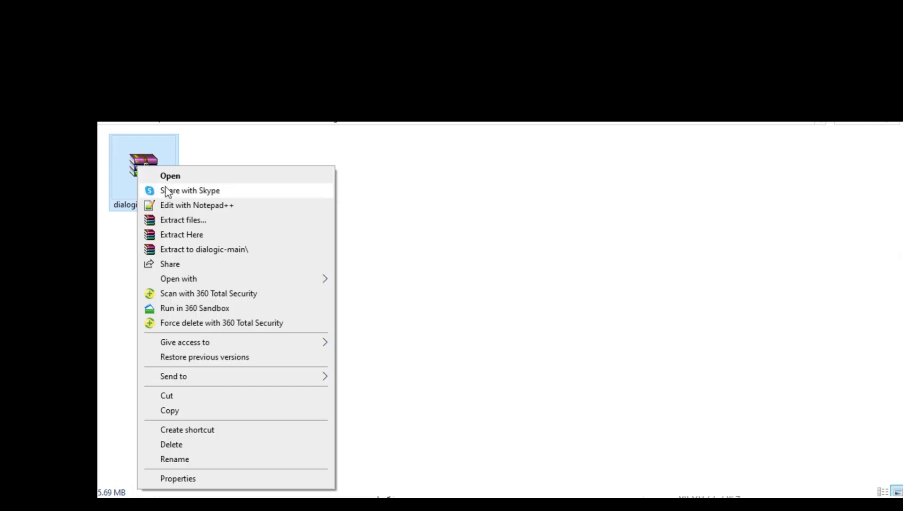
left_click(193, 235)
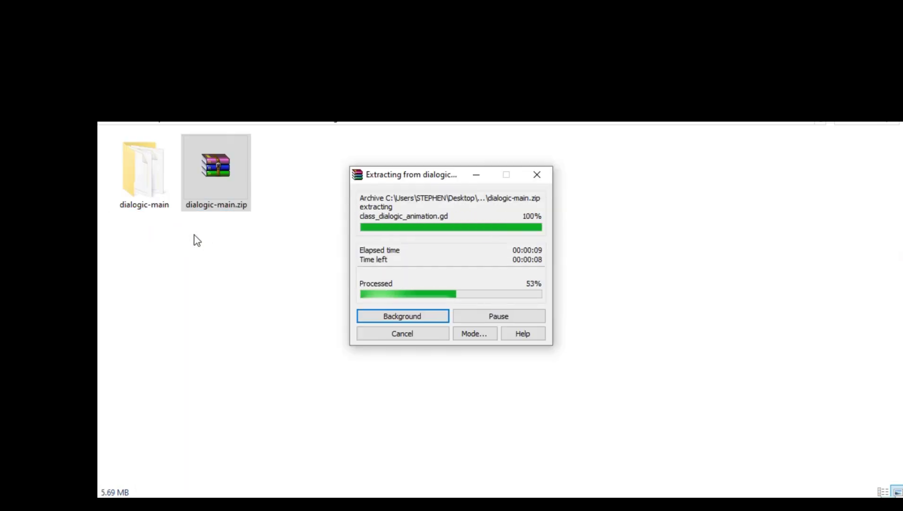
left_click(144, 173)
double_click(143, 172)
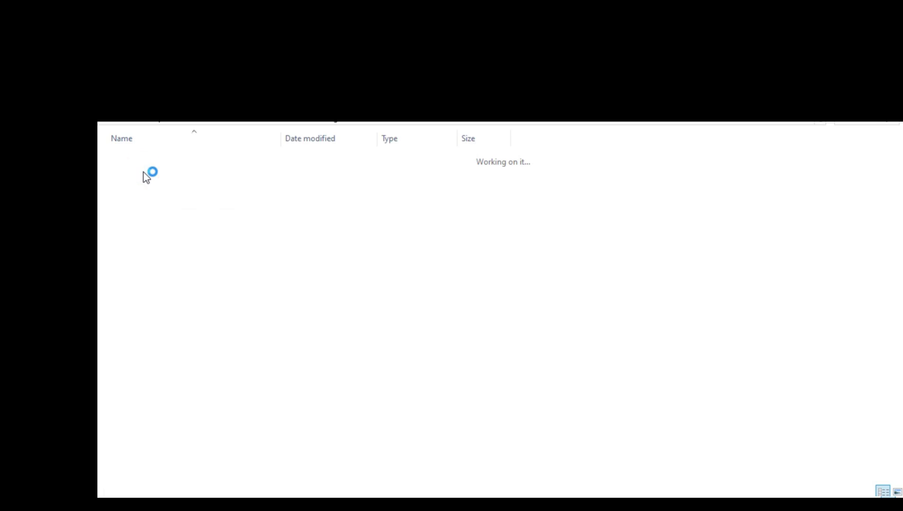
Cut the dialogic folder from dialogic-main's addons to move it into the project's addons.
left_click(148, 160)
double_click(148, 159)
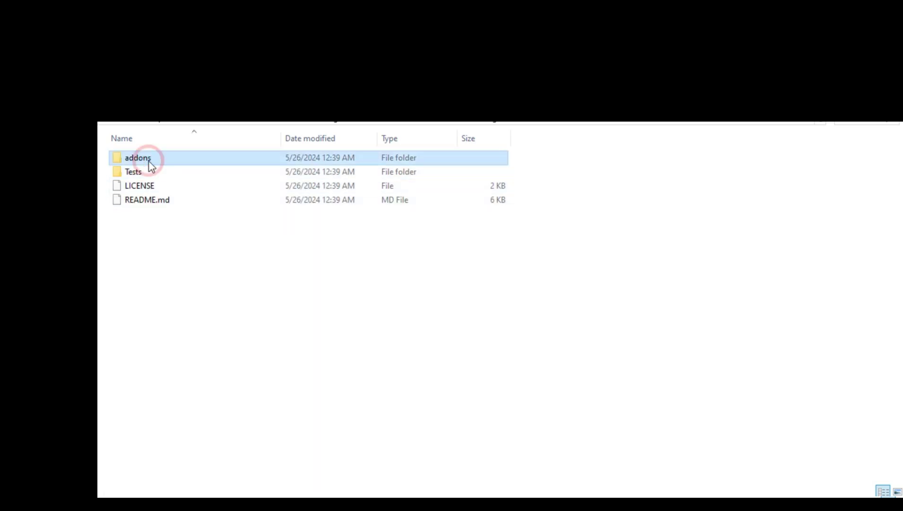
left_click(154, 162)
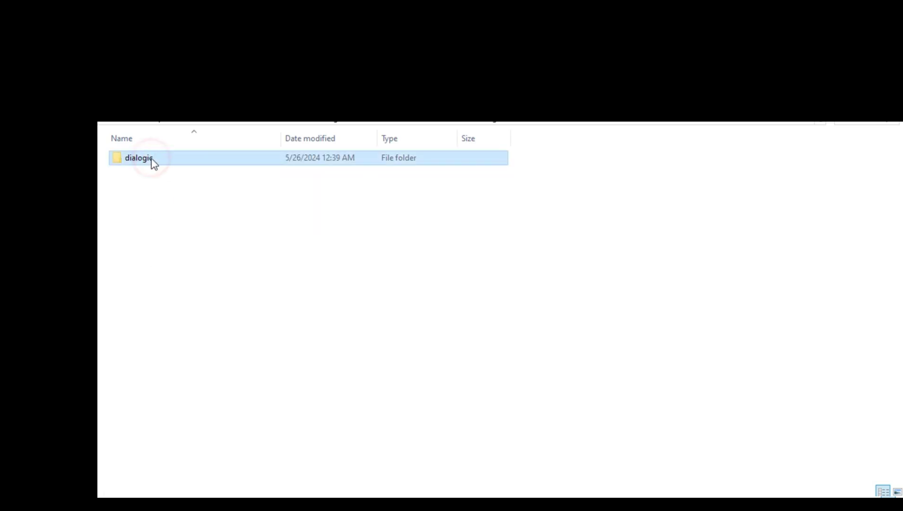
right_click(152, 161)
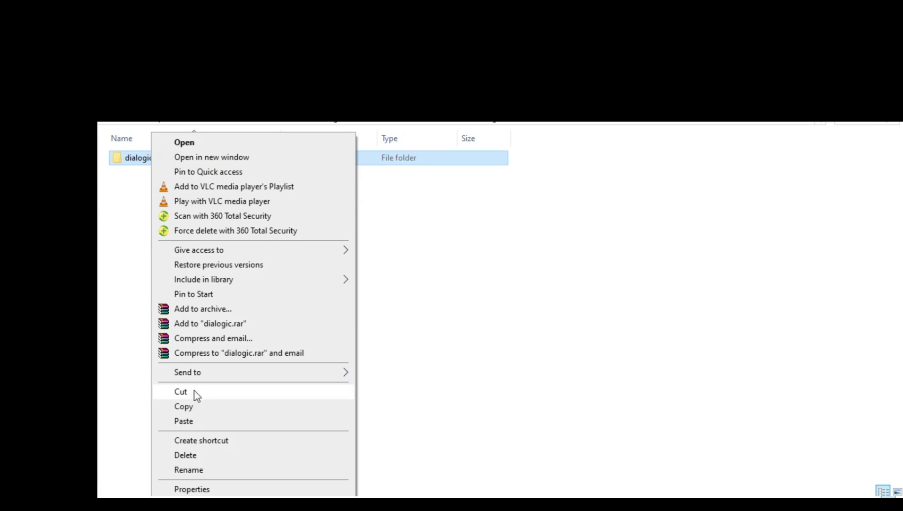
left_click(181, 391)
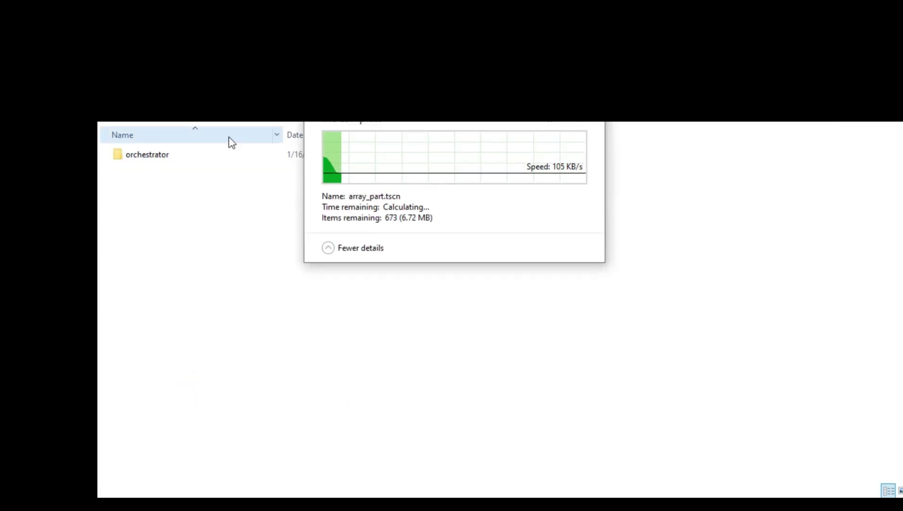
left_click_drag(378, 87, 378, 199)
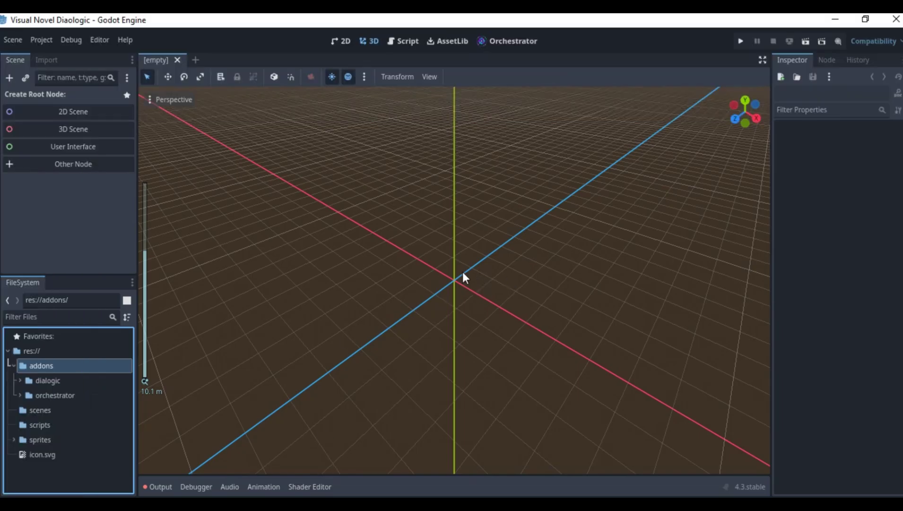
Enable the Dialogic plugin in the Plugins tab of Project Settings.
left_click(41, 40)
left_click(52, 54)
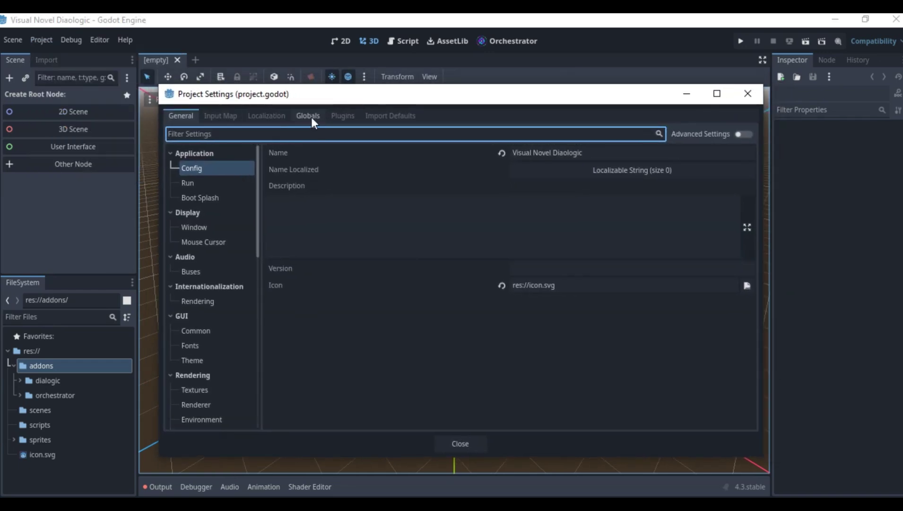
left_click(334, 118)
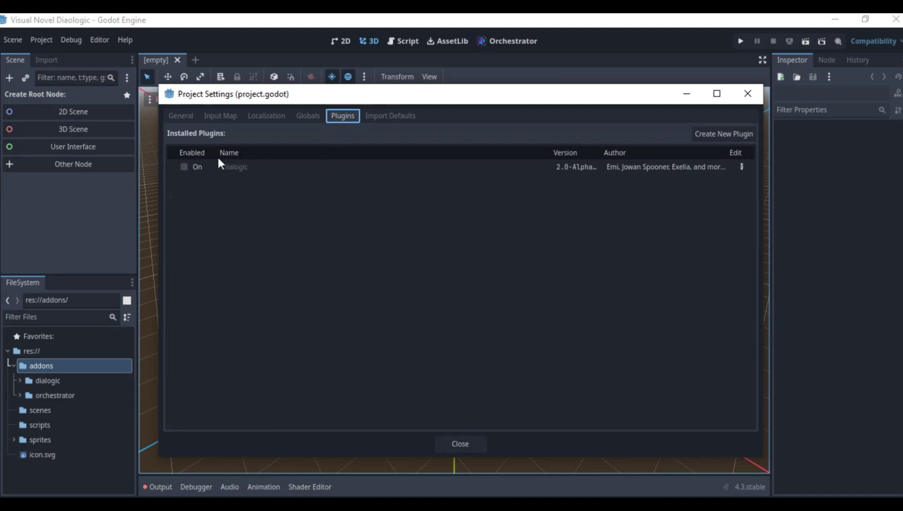
left_click(184, 167)
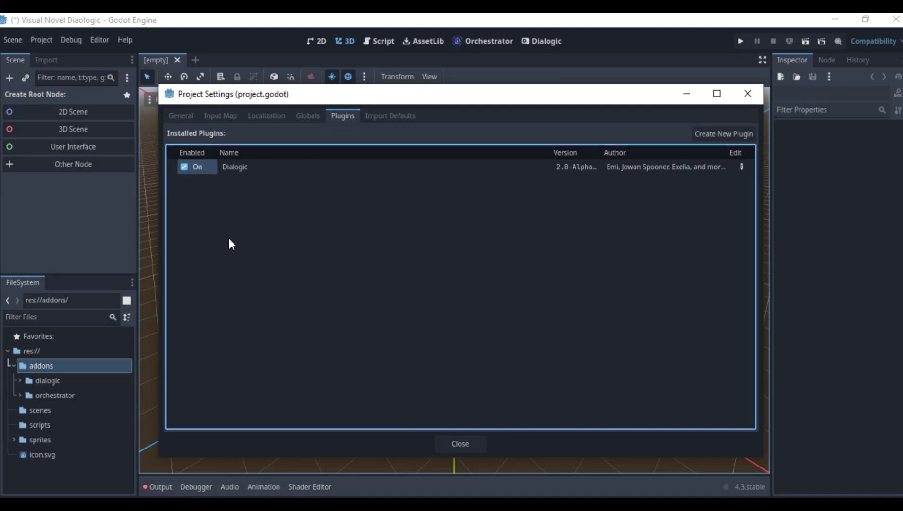
left_click(463, 440)
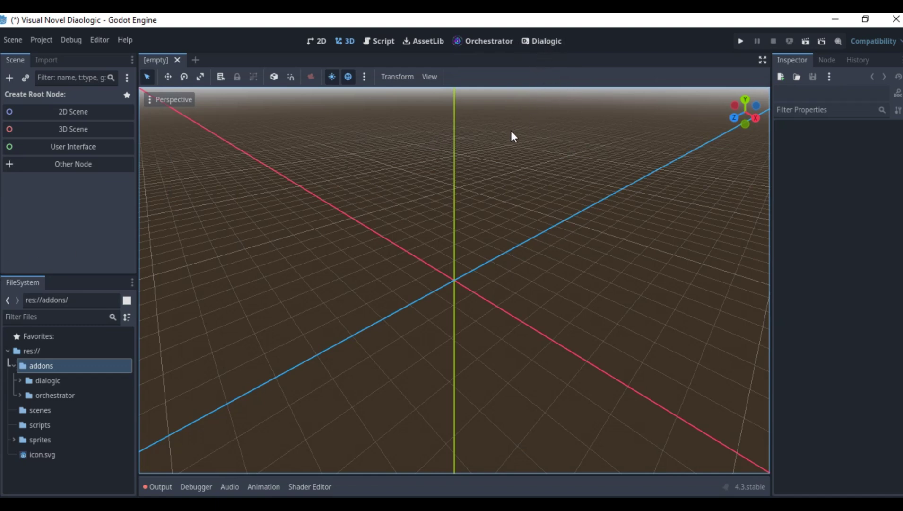
Browse Dialogic's Timeline, Character, Glossary, Styles, Variables and Settings sections, ending on Character.
left_click(542, 36)
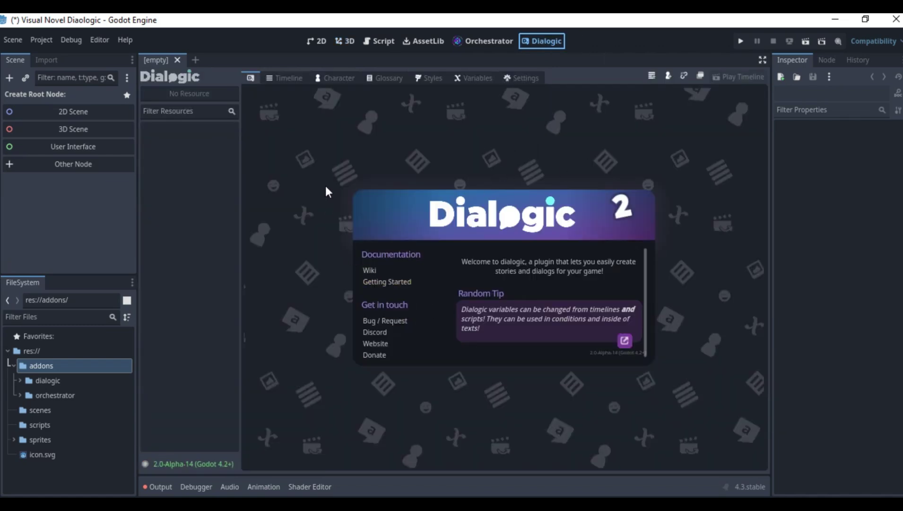
left_click(285, 77)
left_click(340, 79)
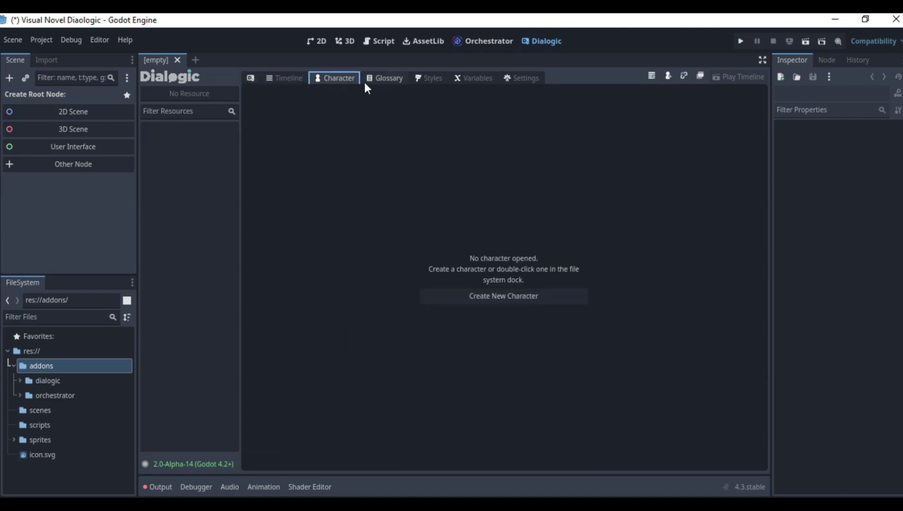
left_click(399, 79)
left_click(431, 79)
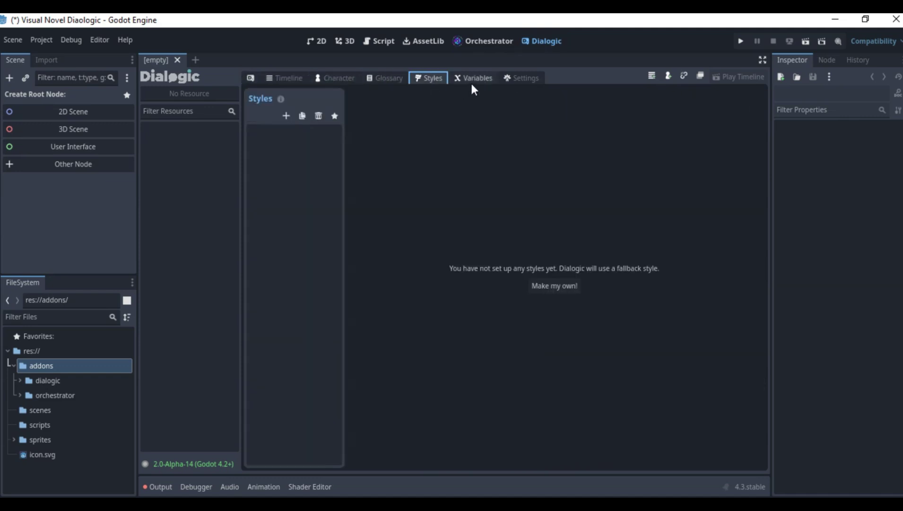
left_click(471, 80)
left_click(533, 80)
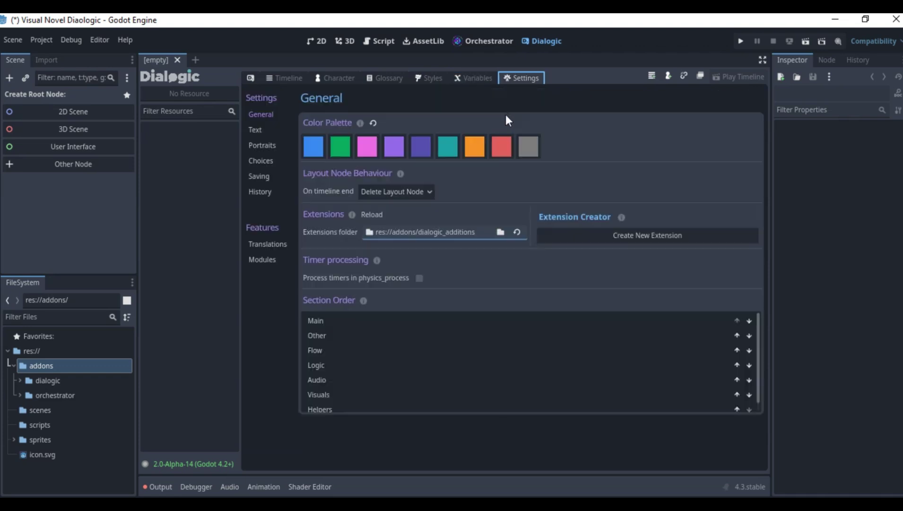
left_click(283, 79)
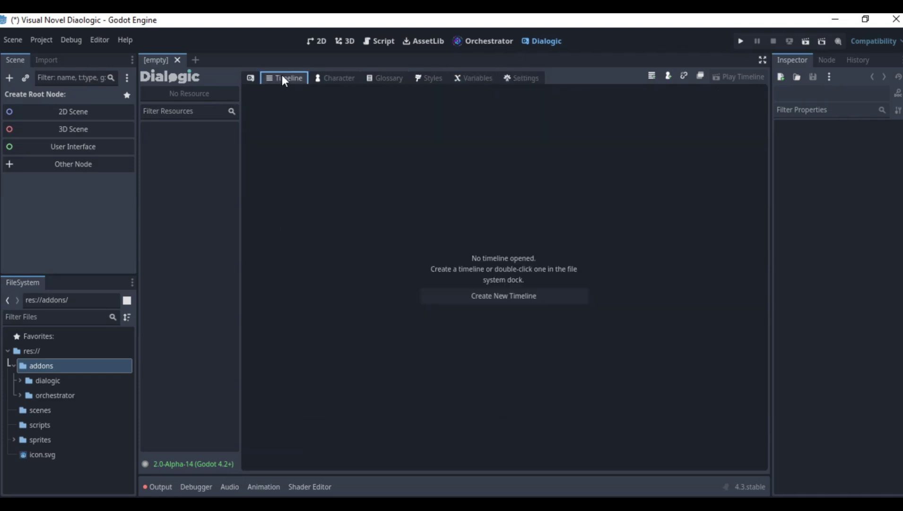
left_click(333, 78)
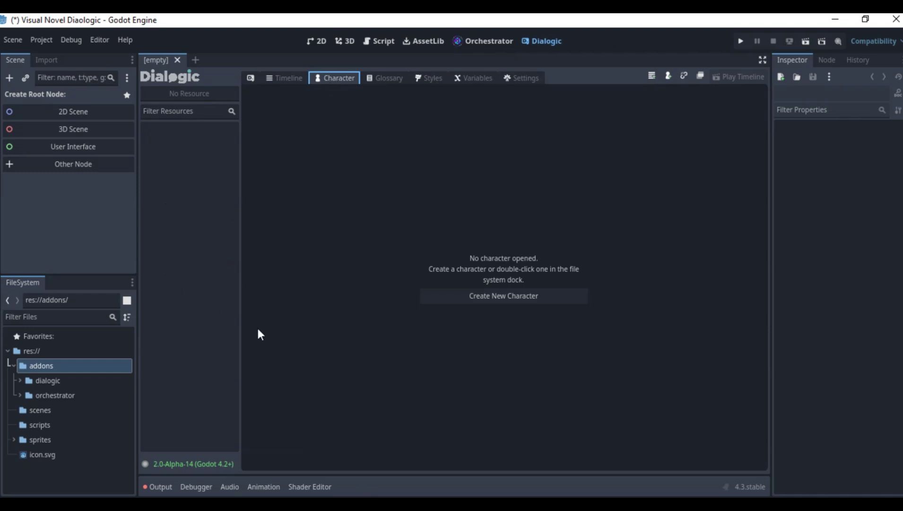
Create a new Dialogic character file named Man in res://scenes.
left_click(512, 298)
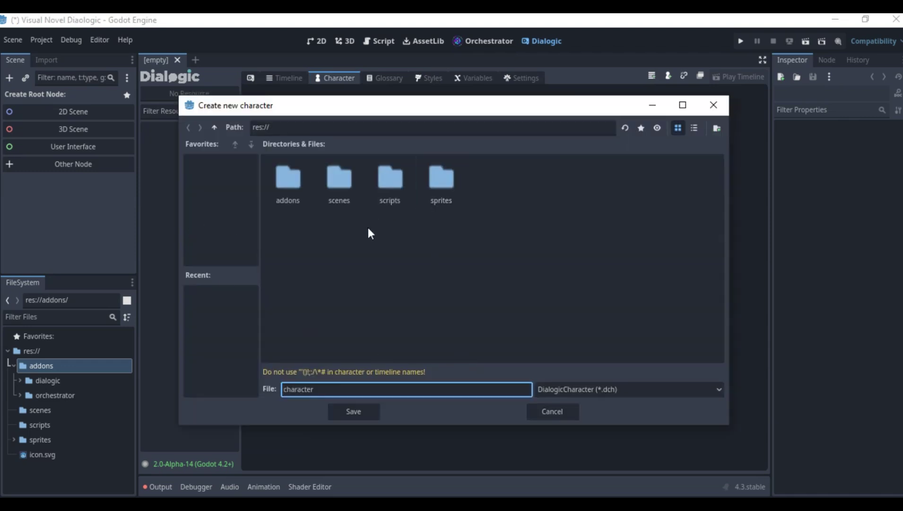
double_click(352, 394)
type("Man")
double_click(341, 179)
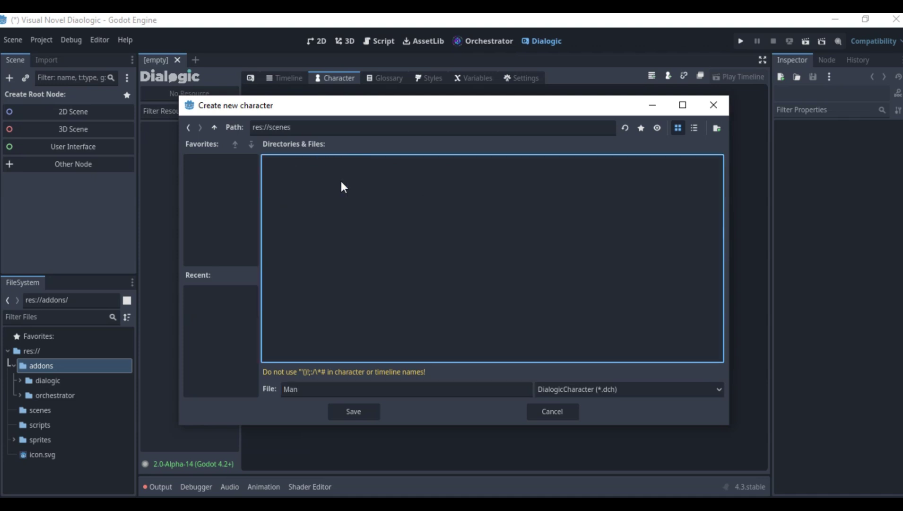
left_click(355, 412)
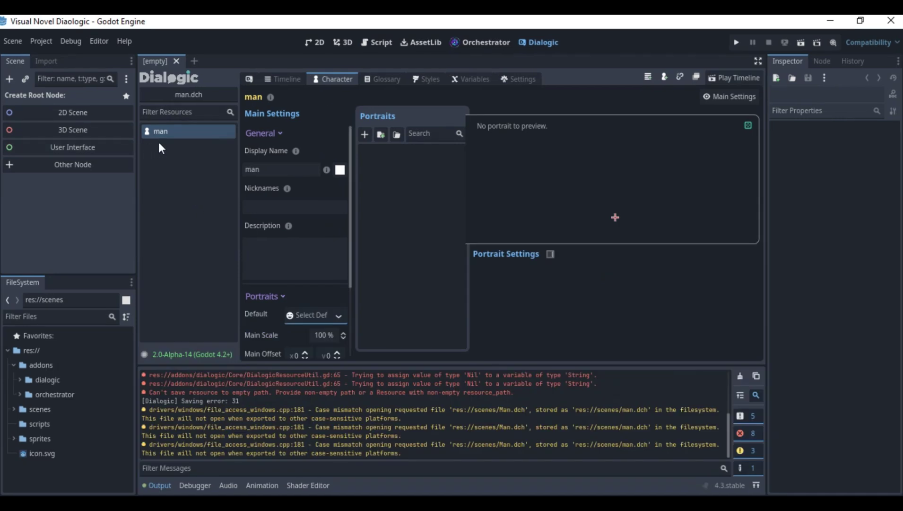
Check the man character's name fields and set its display name colour to yellow.
left_click(266, 168)
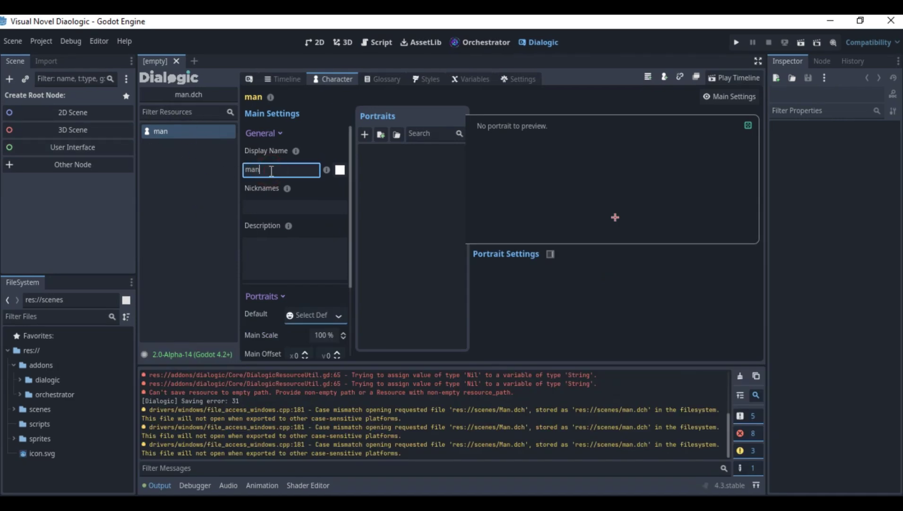
double_click(267, 168)
left_click(286, 206)
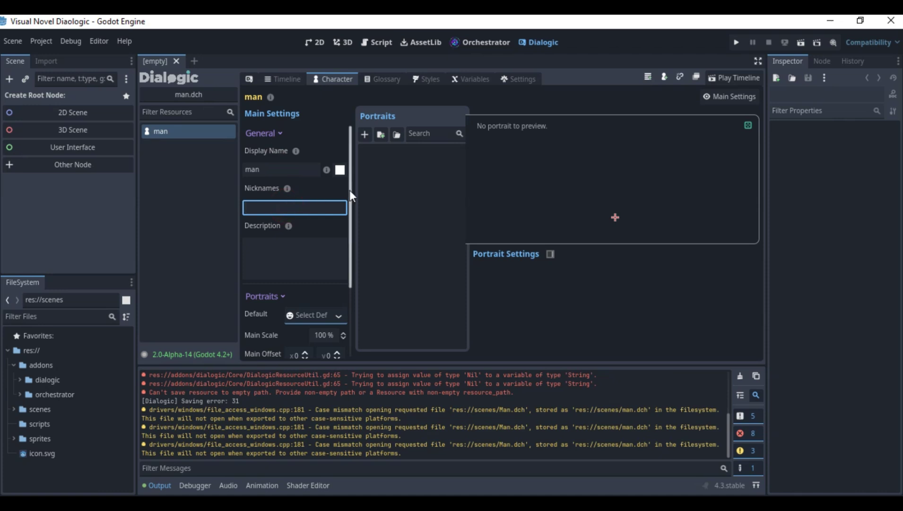
left_click(339, 170)
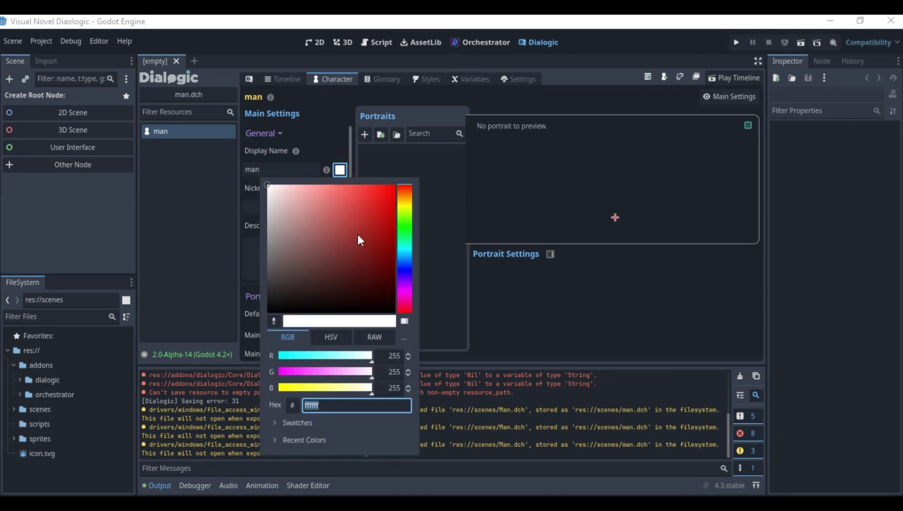
left_click(406, 229)
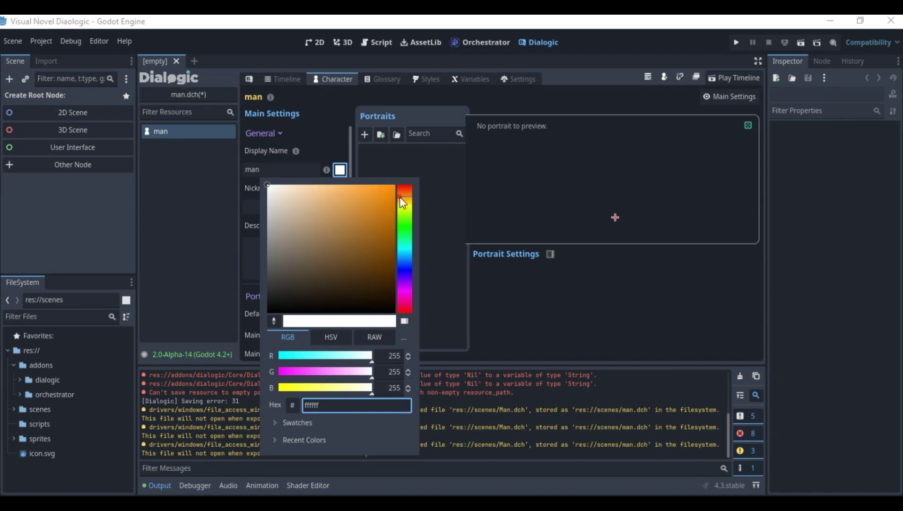
mouse_move(401, 198)
left_mouse_down()
mouse_move(388, 192)
mouse_move(418, 184)
left_mouse_up()
left_click(480, 203)
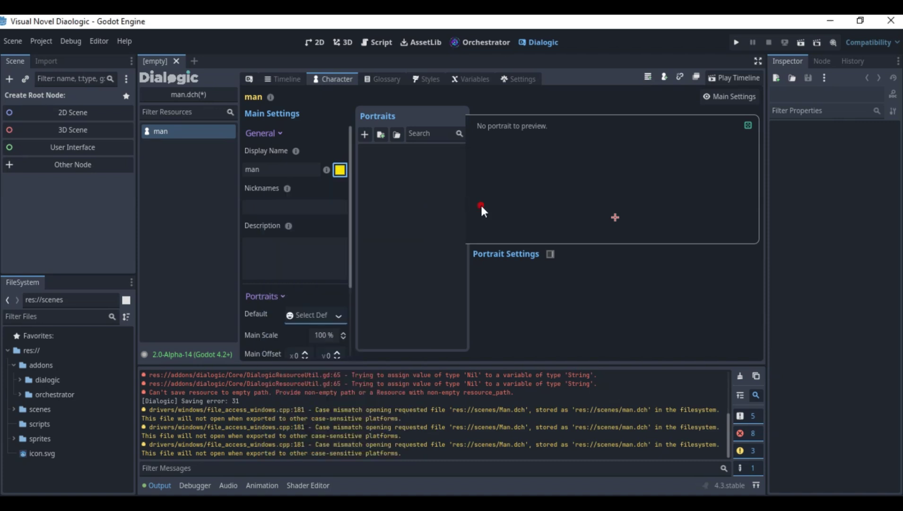
scroll(308, 331, "down", 4)
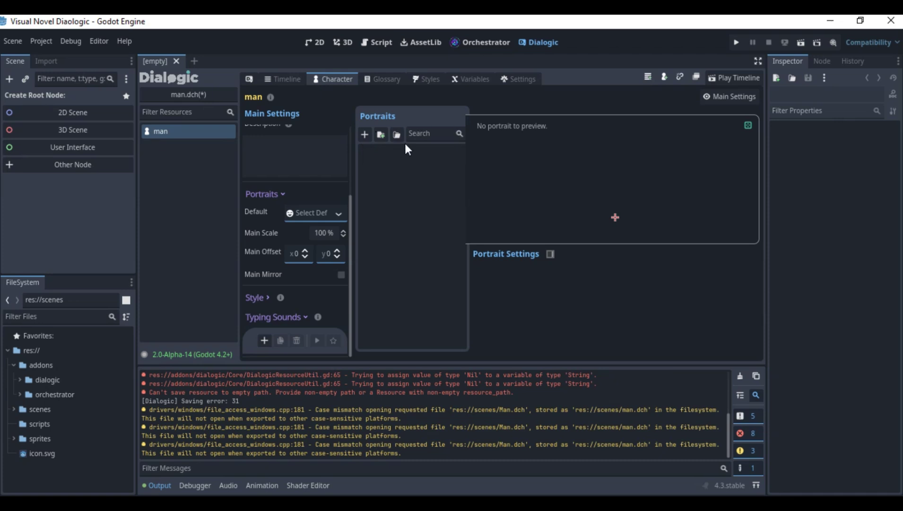
Add a 'man portrait' using a_realistic_picture_of_a_nigerian_man.jpeg as its image.
left_click(365, 135)
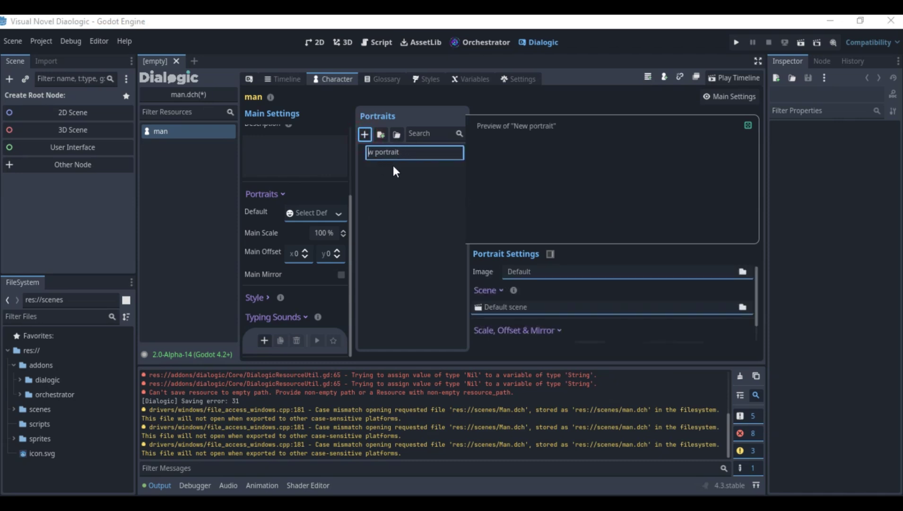
type("man")
key("Return")
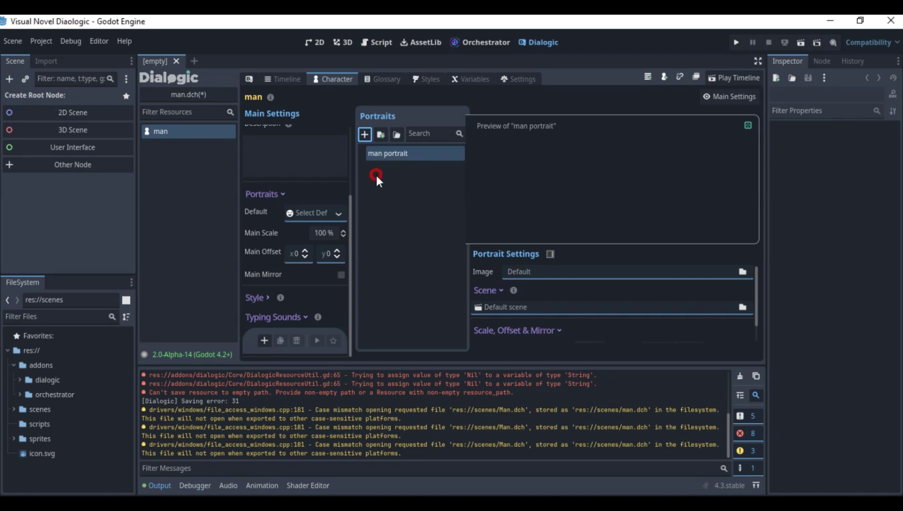
left_click(745, 272)
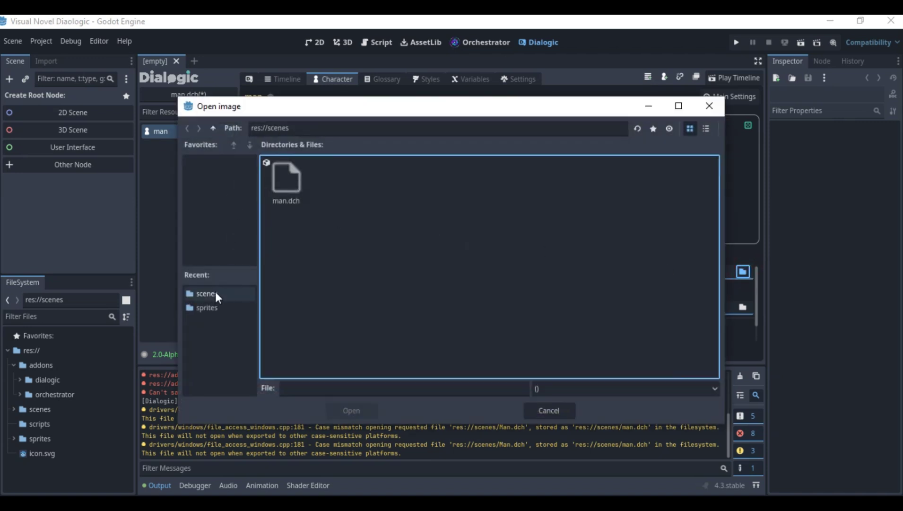
left_click(214, 308)
double_click(381, 181)
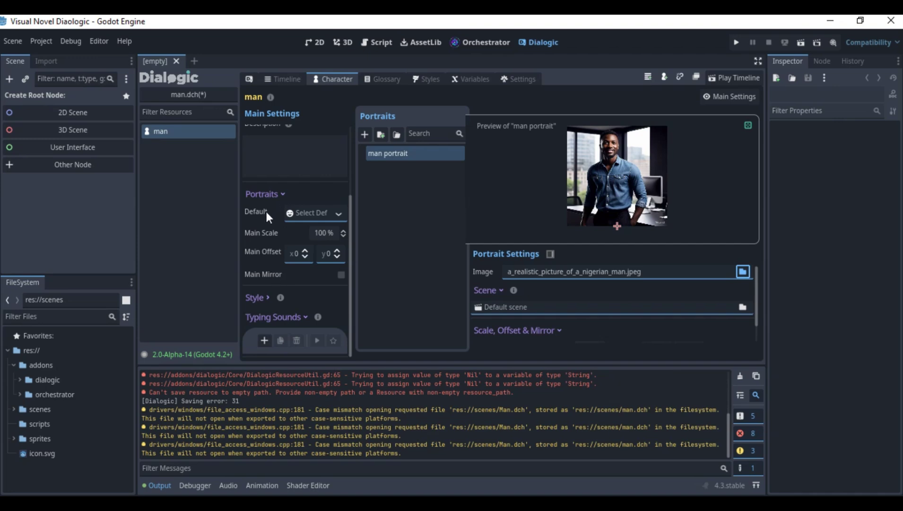
Set the man character's main scale to 30%.
left_click(333, 234)
type("30")
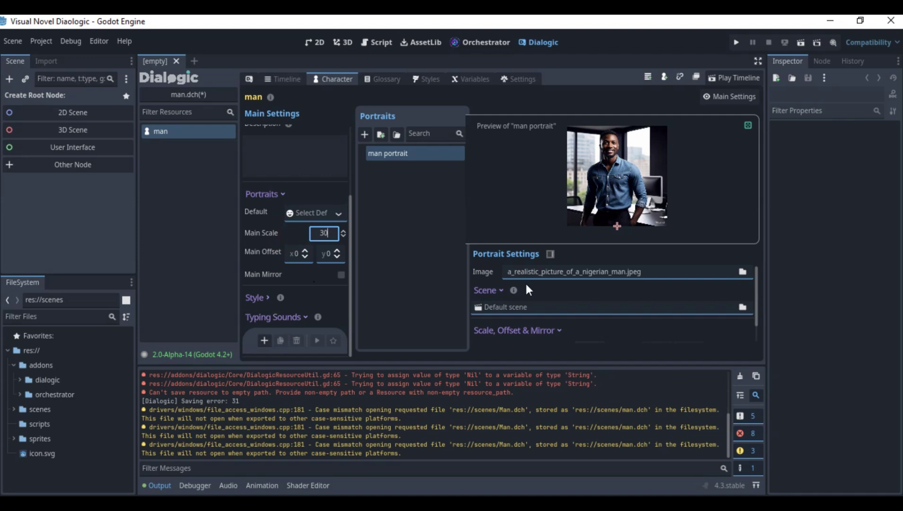
left_click(388, 233)
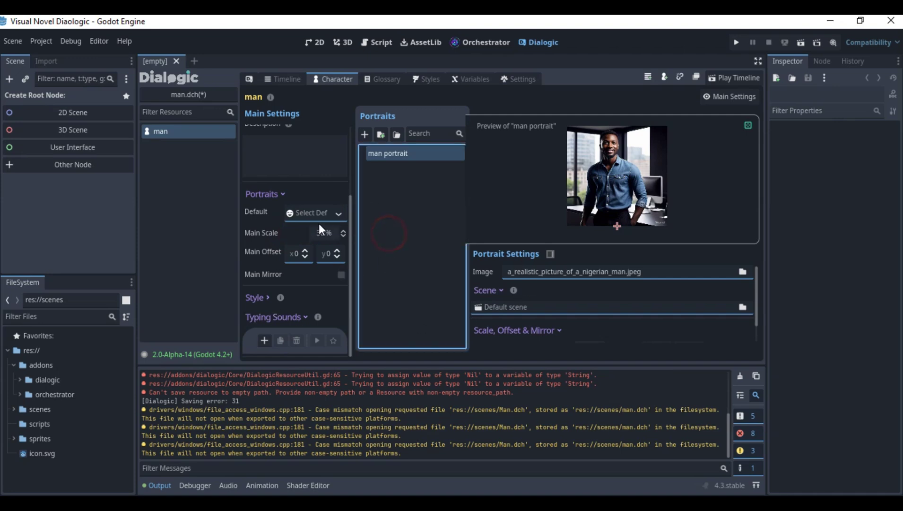
Create a new Dialogic character file named Lady in res://scenes.
left_click(663, 75)
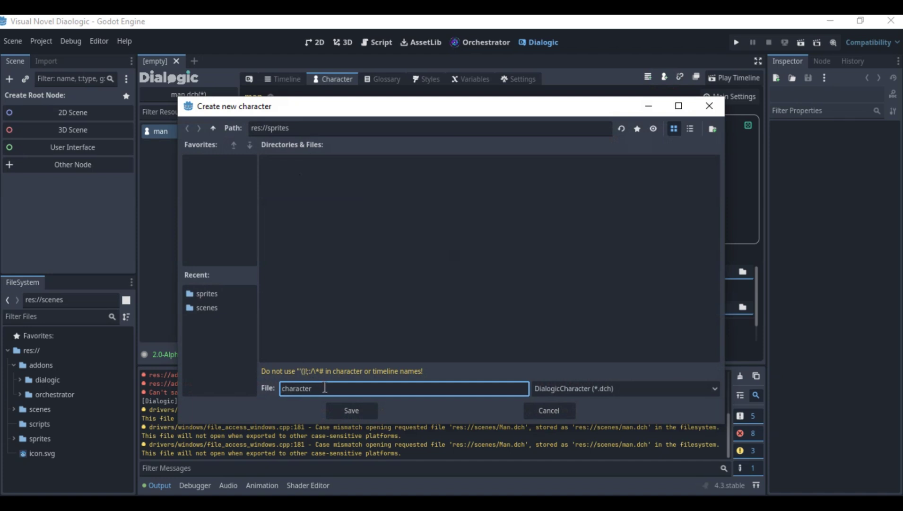
double_click(325, 387)
type("Lady")
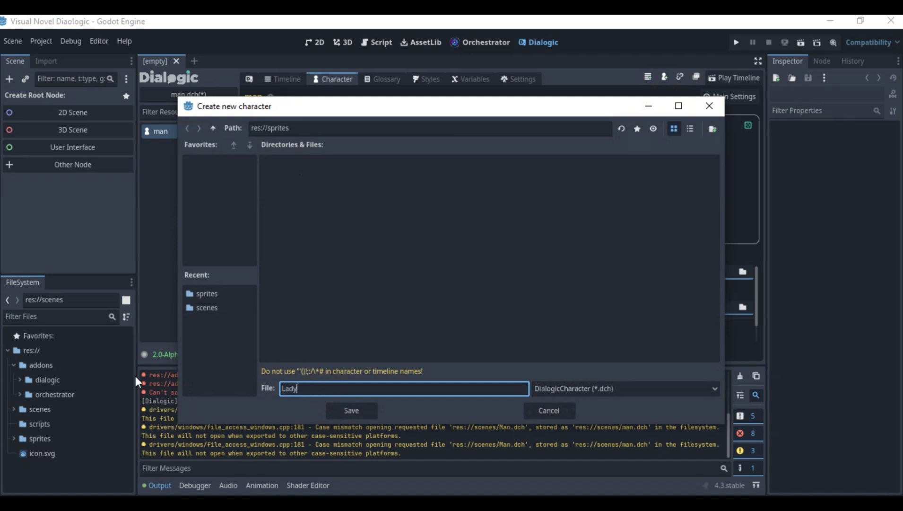
left_click(220, 308)
left_click(348, 408)
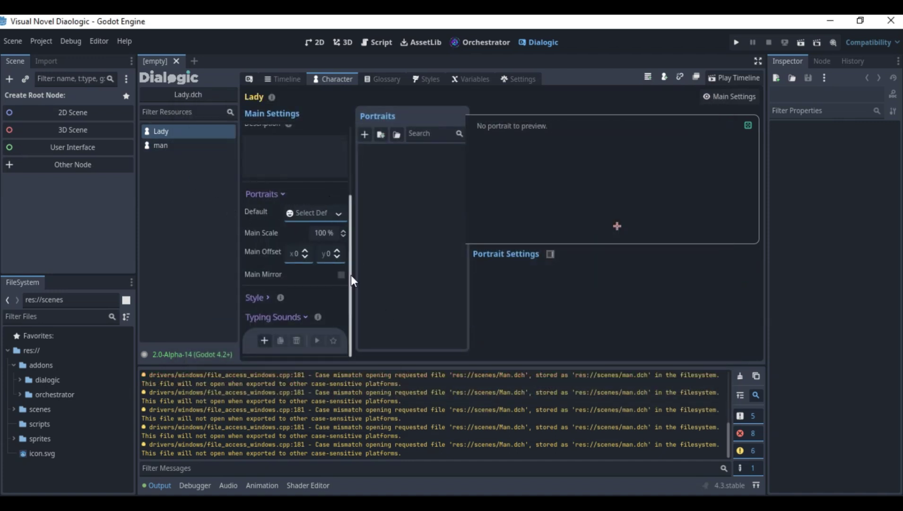
Set Lady's display name colour to magenta.
scroll(313, 191, "up", 3)
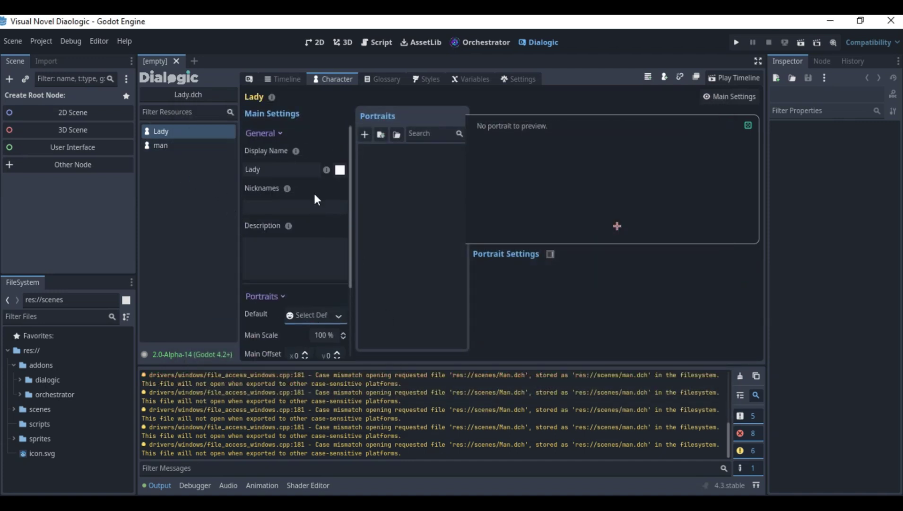
left_click(340, 169)
left_click_drag(406, 279, 406, 292)
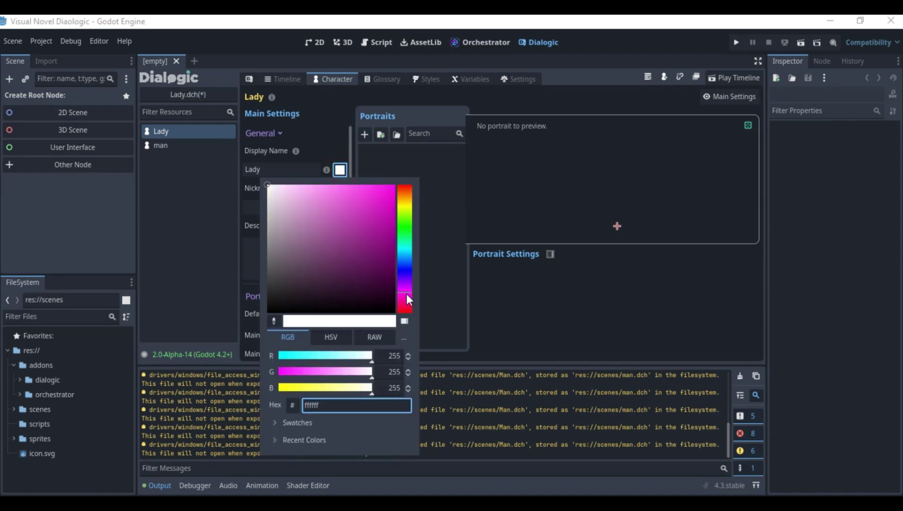
left_click(385, 199)
left_click(462, 184)
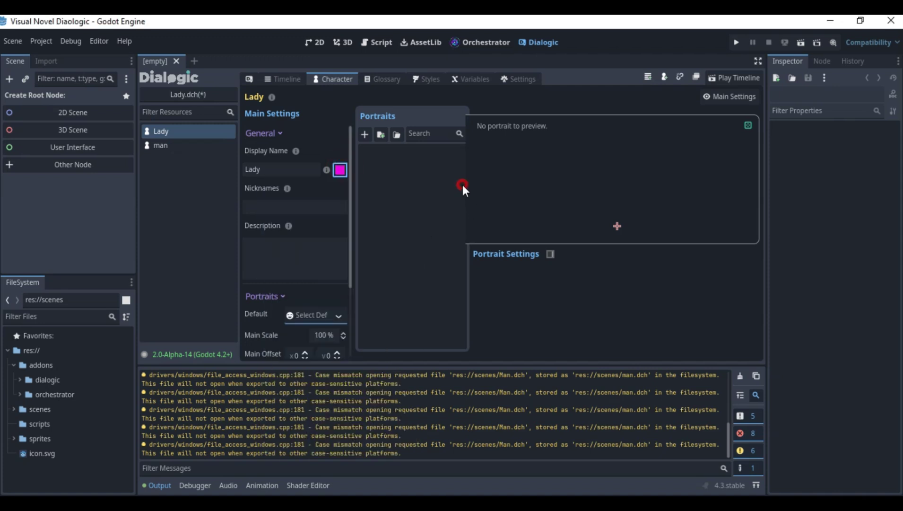
scroll(273, 281, "down", 4)
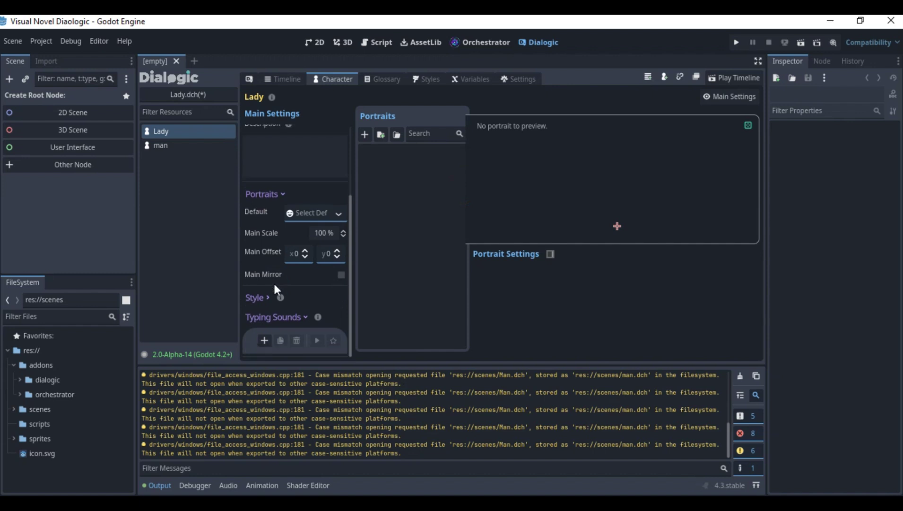
Add a 'lady portrait' using the Nigerian lady jpeg as its image.
left_click(363, 133)
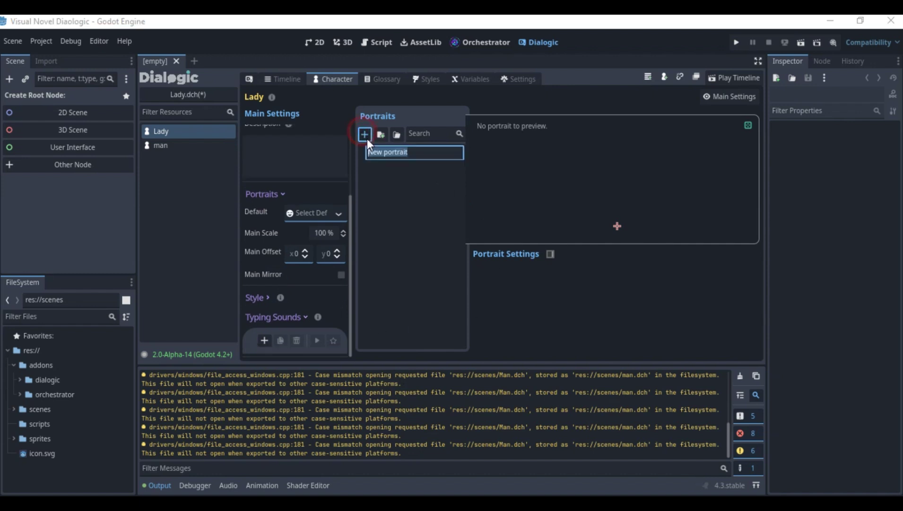
left_click(381, 152)
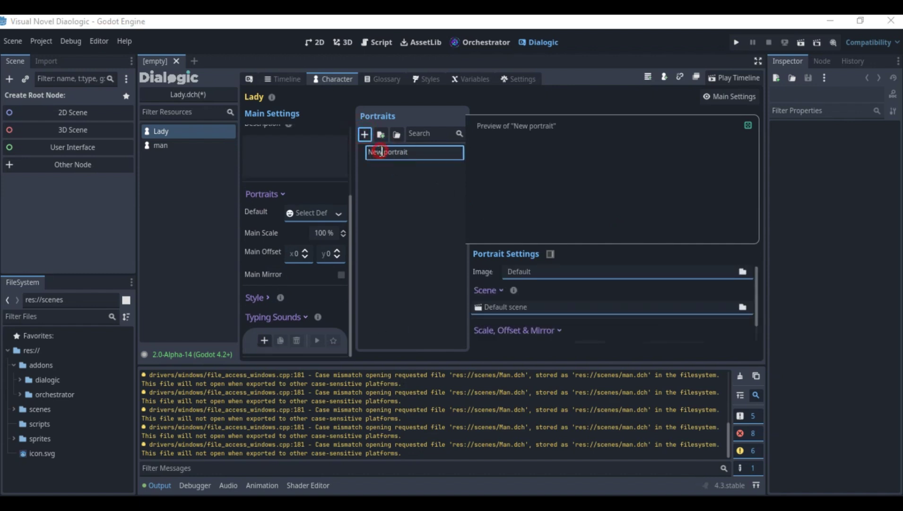
left_click_drag(380, 152, 357, 156)
type("lady")
key("Return")
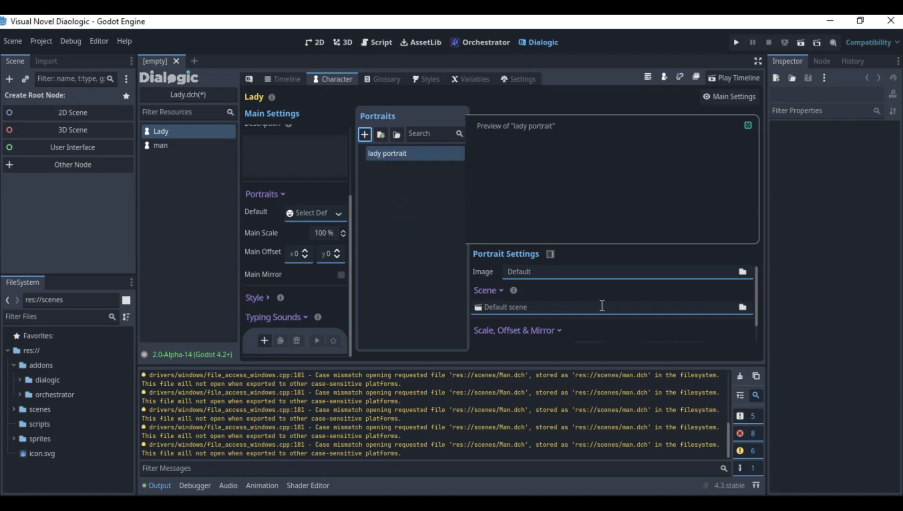
left_click(742, 271)
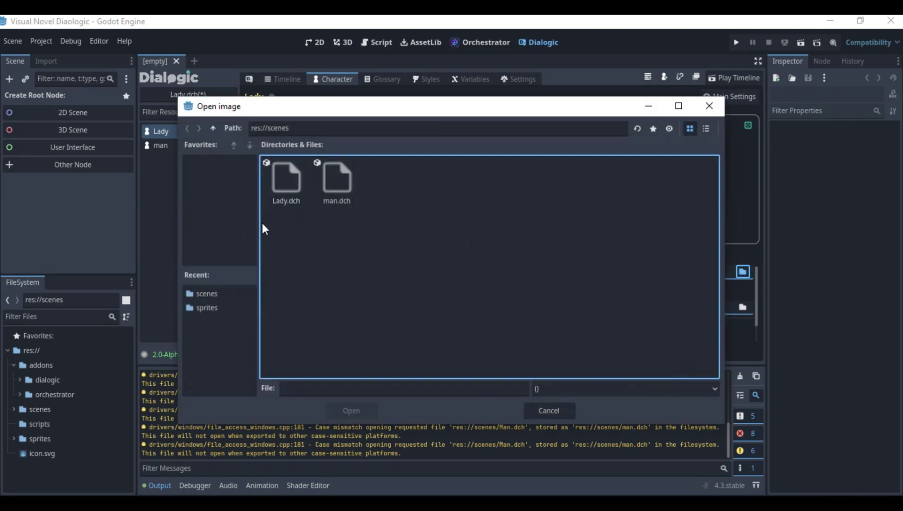
left_click(218, 308)
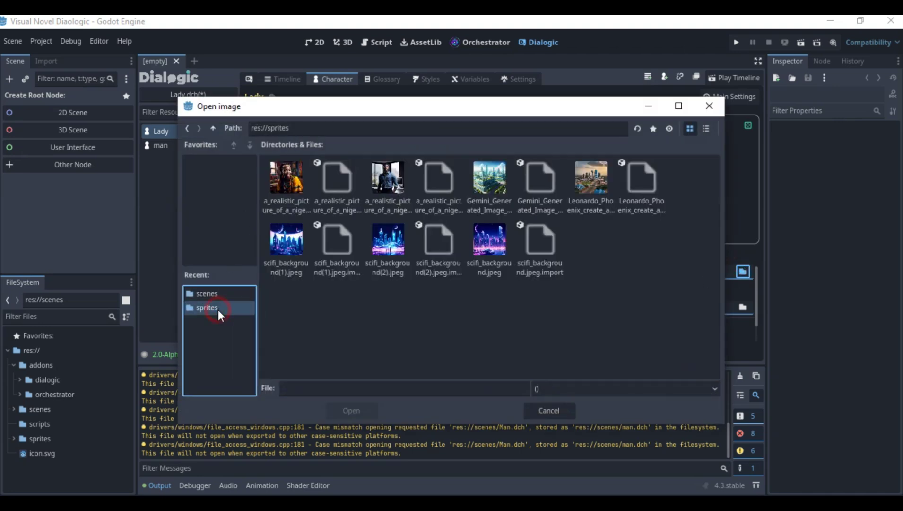
double_click(283, 183)
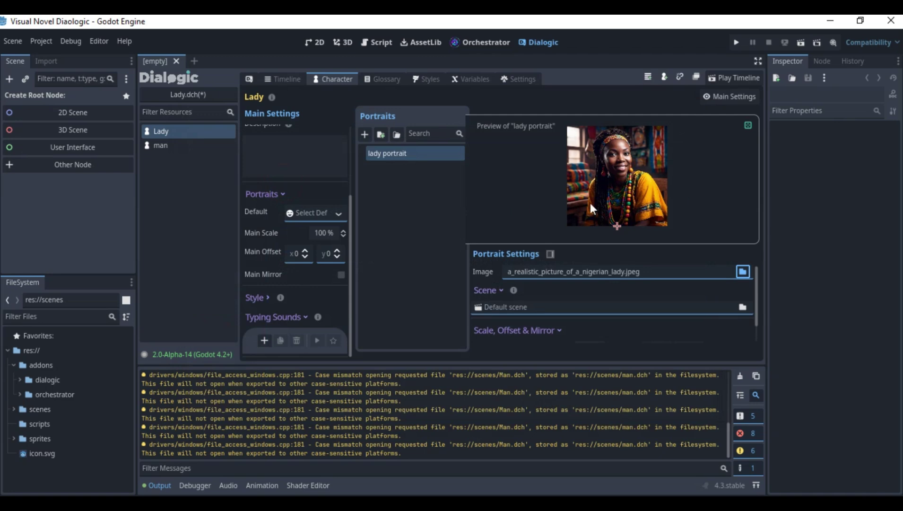
Set Lady's main scale to 30% and switch to the Timeline section.
left_click(324, 232)
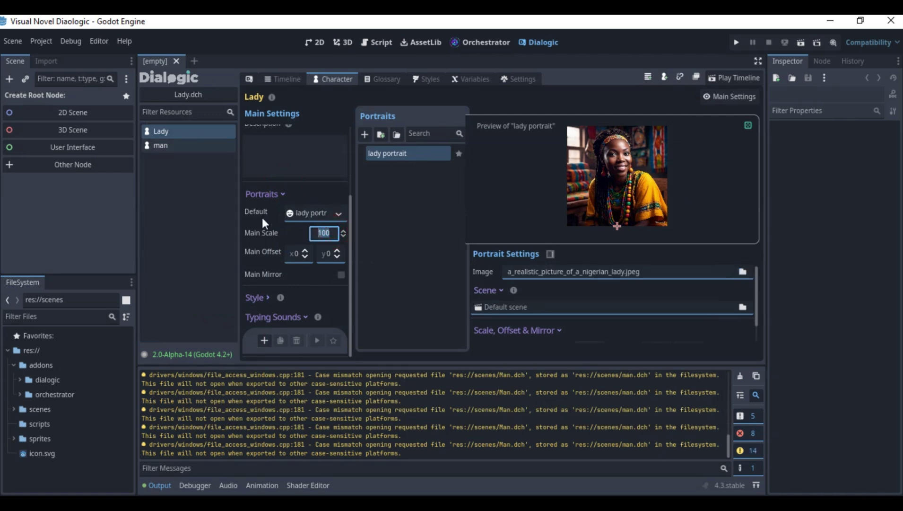
type("30")
left_click(279, 76)
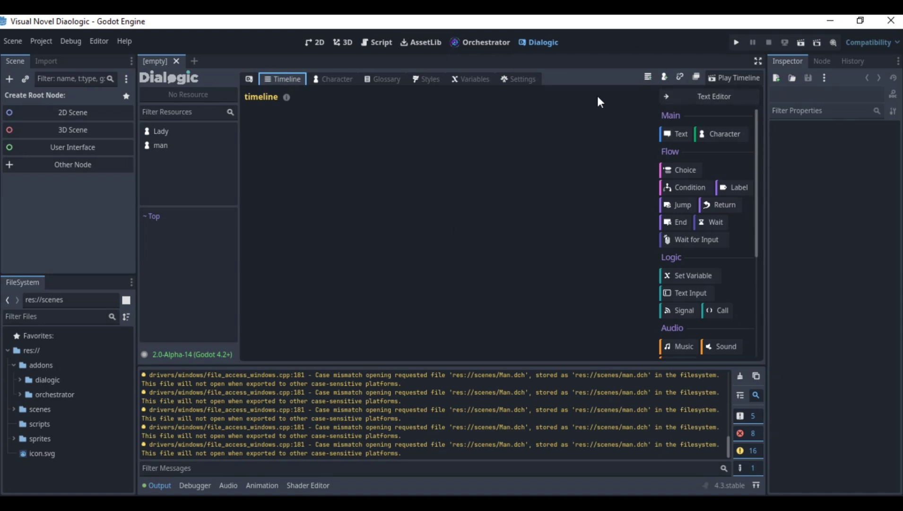
Create a Dialogic timeline named 'timeline 1' saved in the scenes folder.
left_click(644, 78)
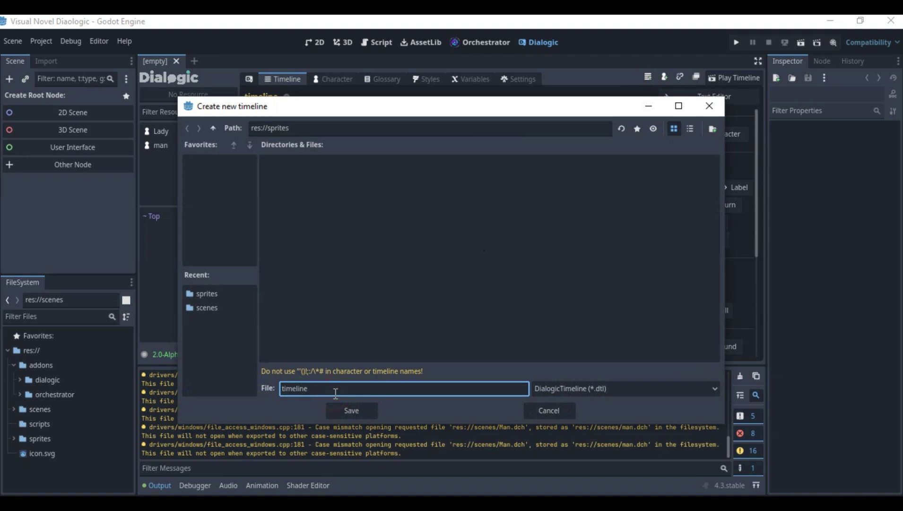
type("1")
left_click(221, 308)
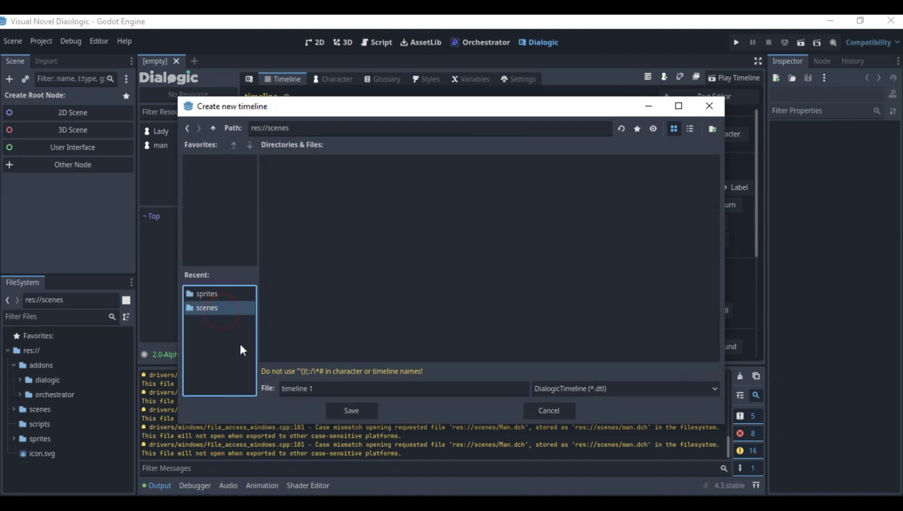
left_click(354, 409)
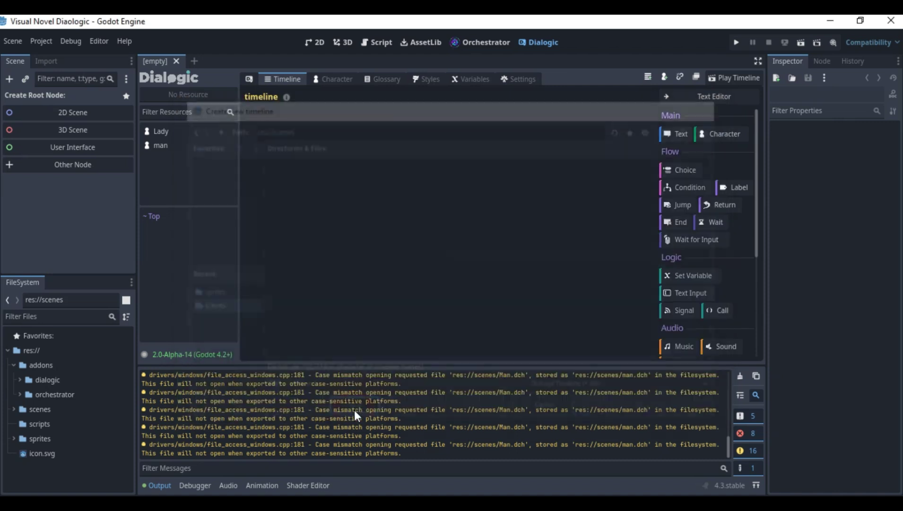
left_click(13, 409)
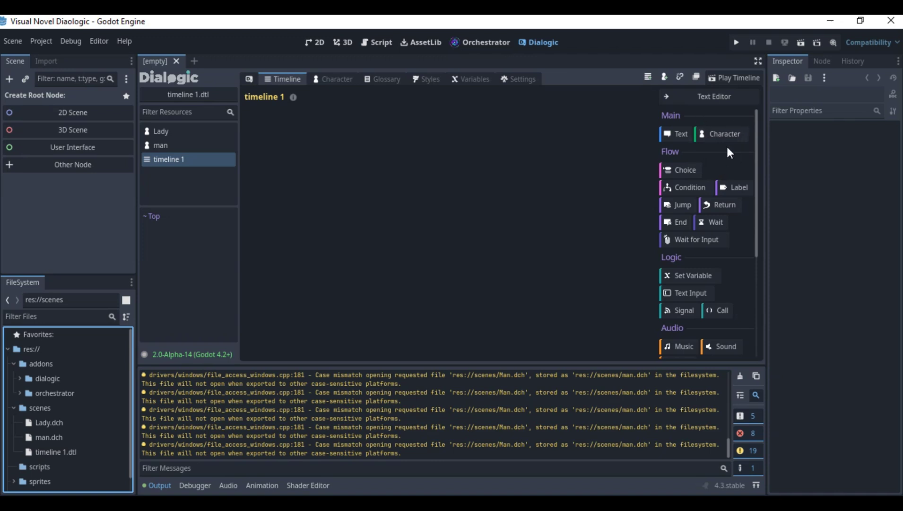
scroll(724, 156, "down", 5)
Add a Background event using the Gemini-generated image from the sprites folder.
left_click(694, 279)
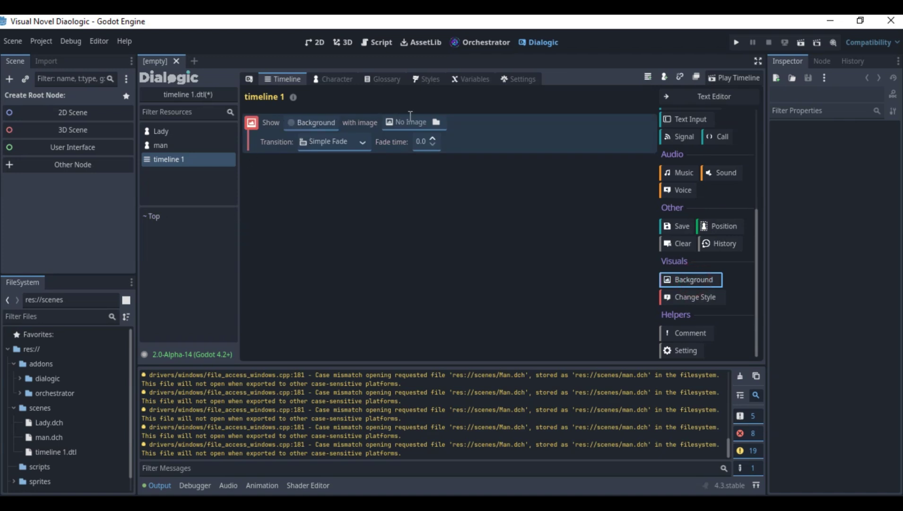
left_click(436, 122)
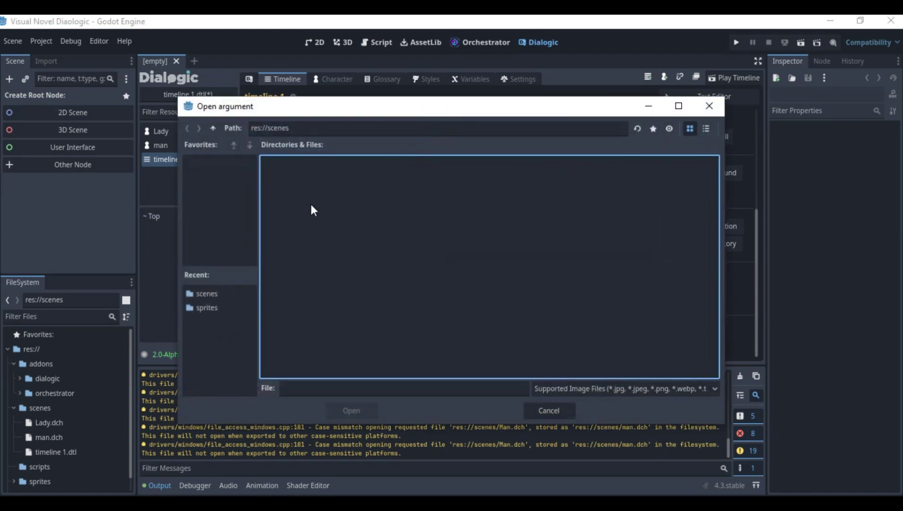
left_click(222, 306)
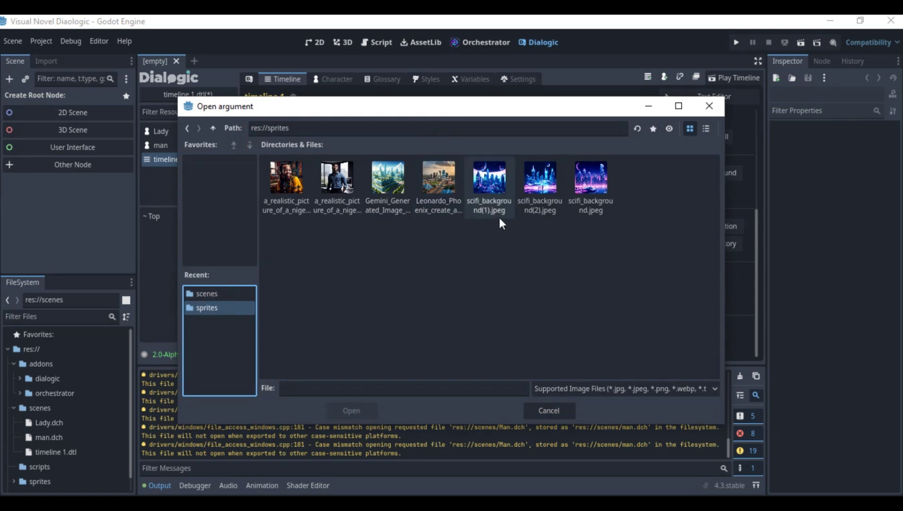
left_click(401, 181)
double_click(398, 178)
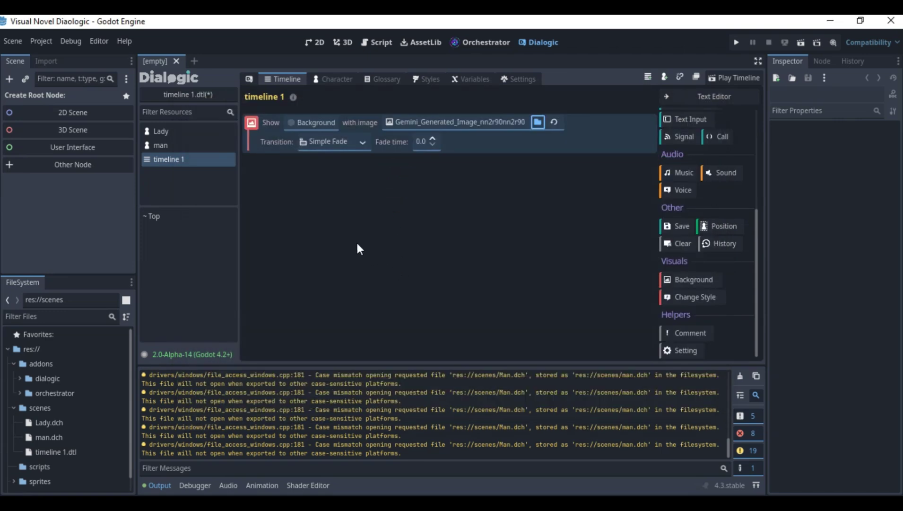
Give the background a 0.2 fade time and a Push Left transition.
left_click(432, 139)
left_click(360, 143)
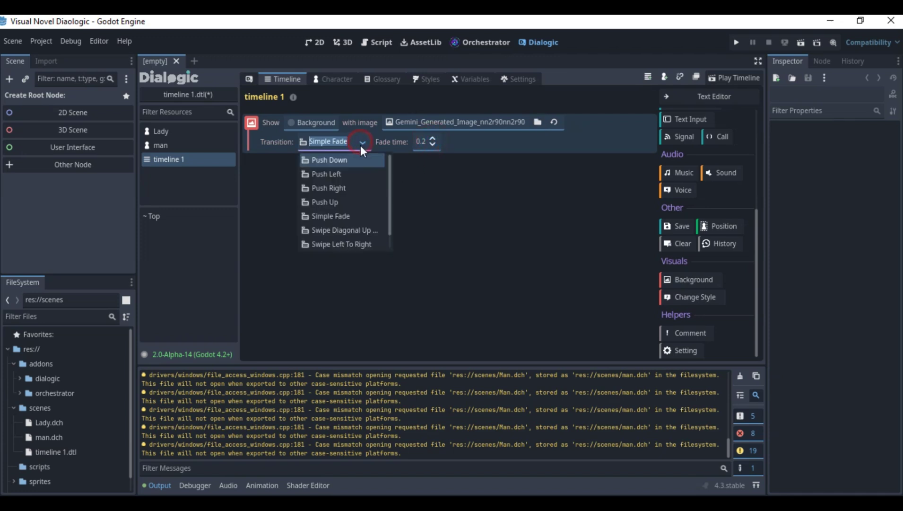
left_click(341, 175)
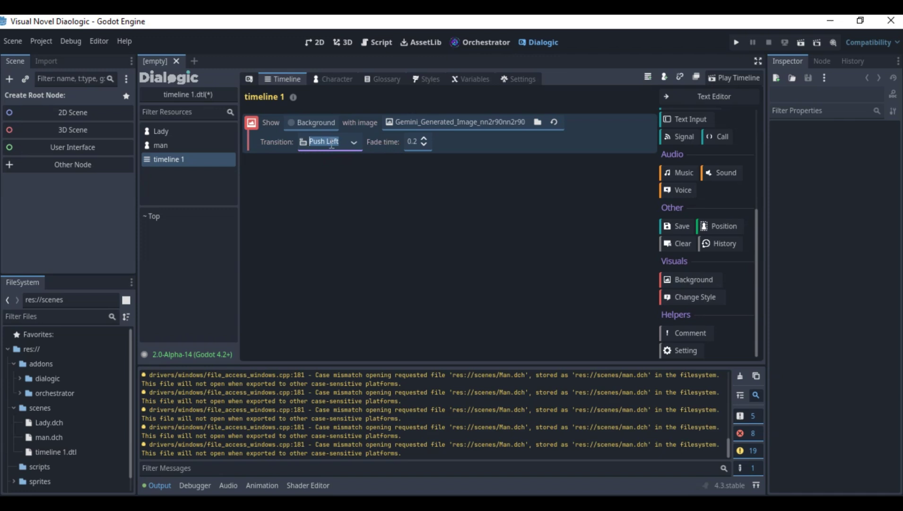
scroll(662, 157, "up", 5)
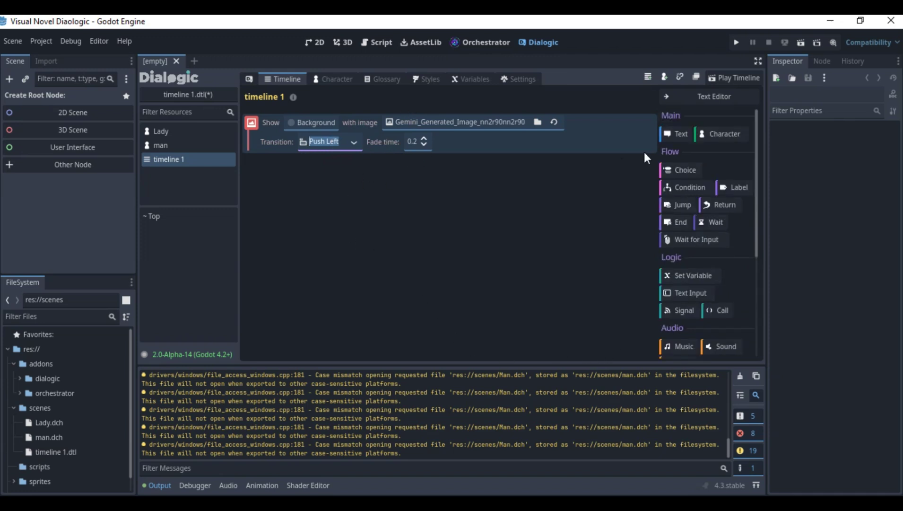
Add a Join event bringing man in at position 1, discarding an accidental duplicate.
left_click(718, 134)
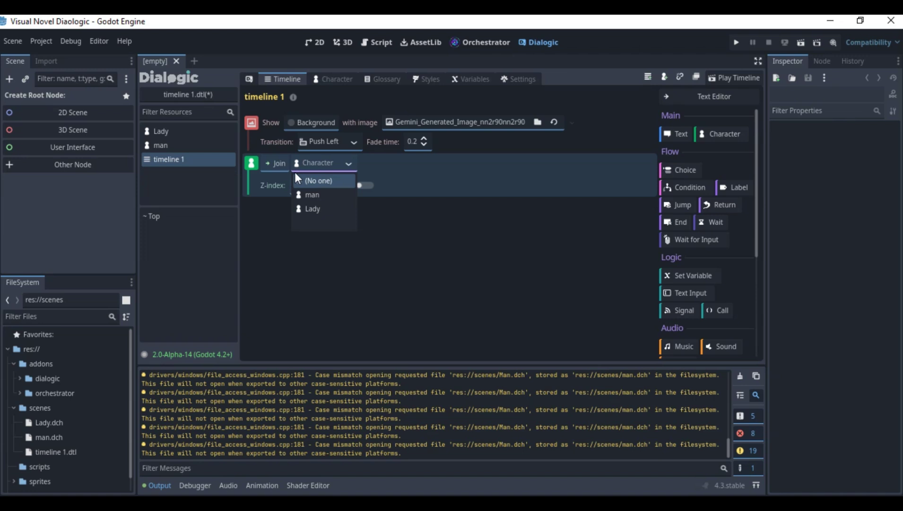
left_click(347, 163)
left_click(347, 165)
left_click(333, 192)
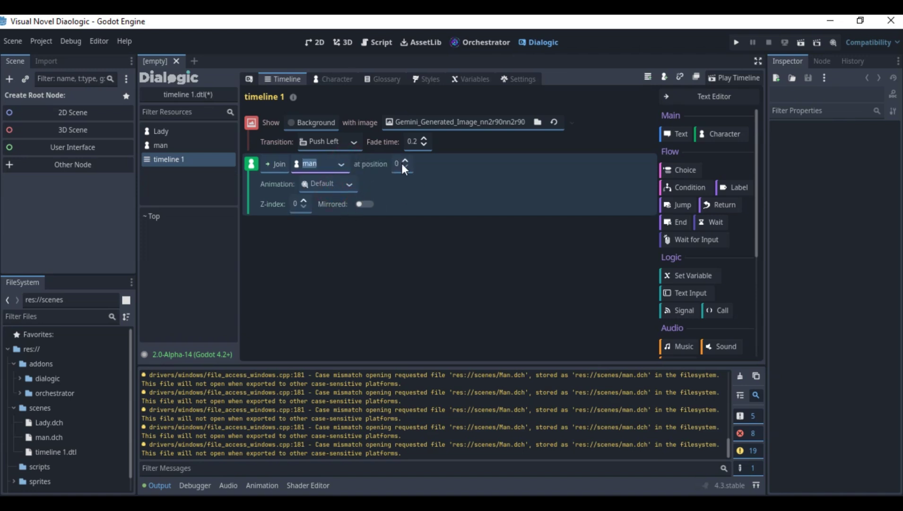
key("Tab")
right_click(245, 166)
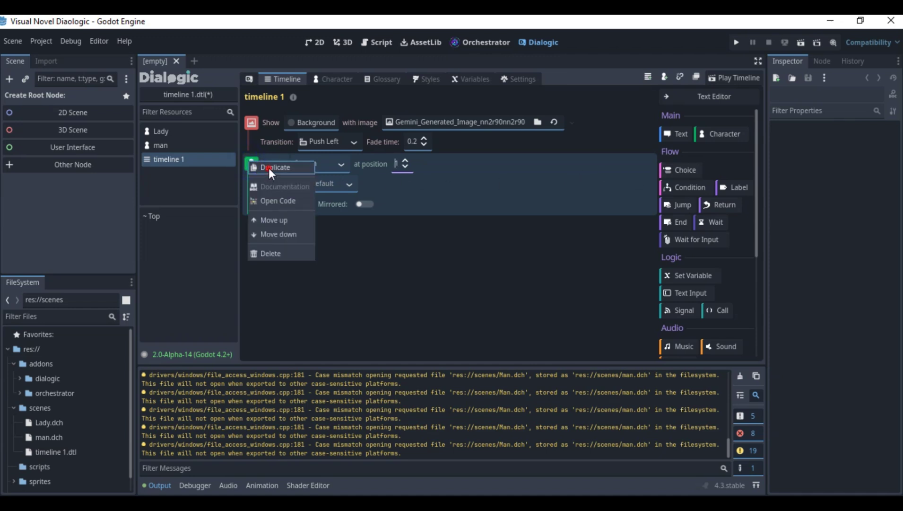
left_click(269, 169)
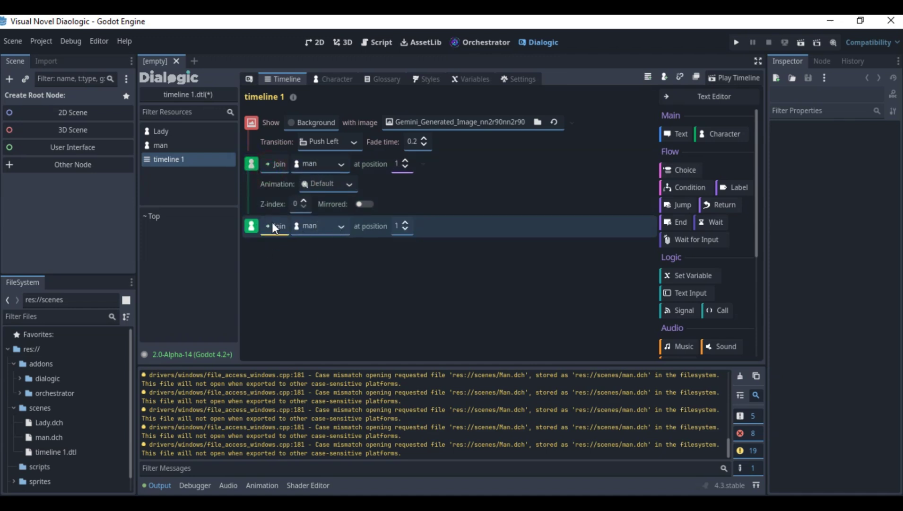
right_click(273, 227)
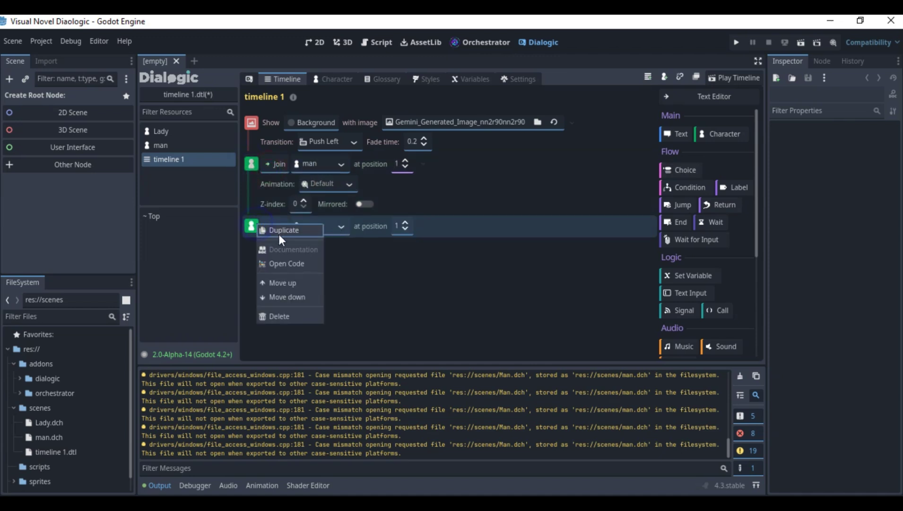
left_click(290, 317)
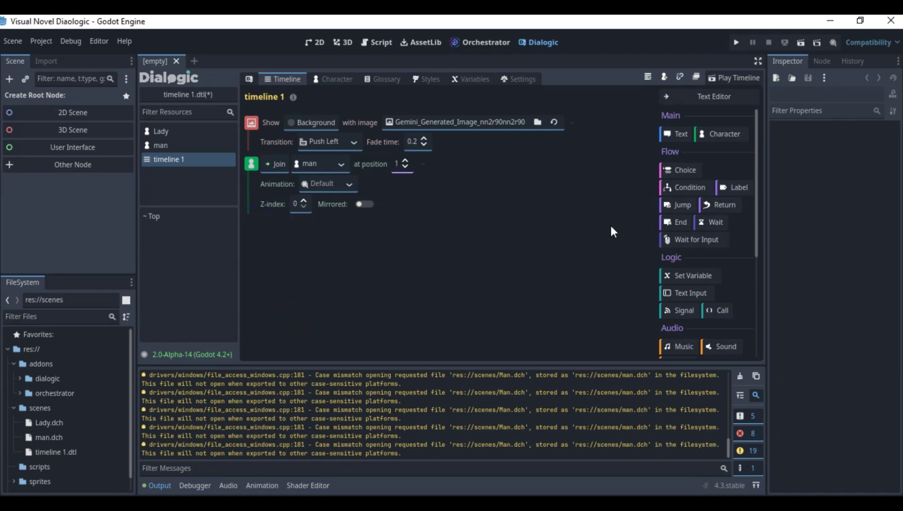
Add a second Join event bringing Lady in at position 3.
left_click(730, 134)
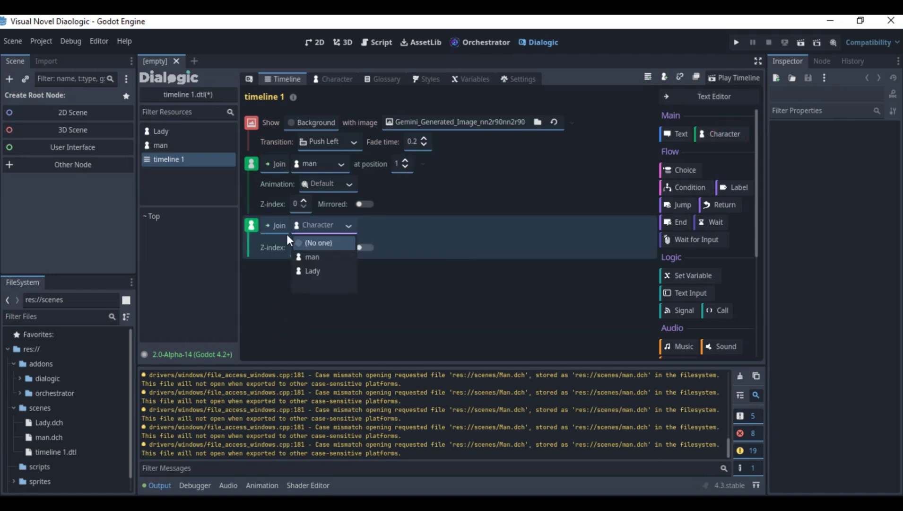
left_click(320, 273)
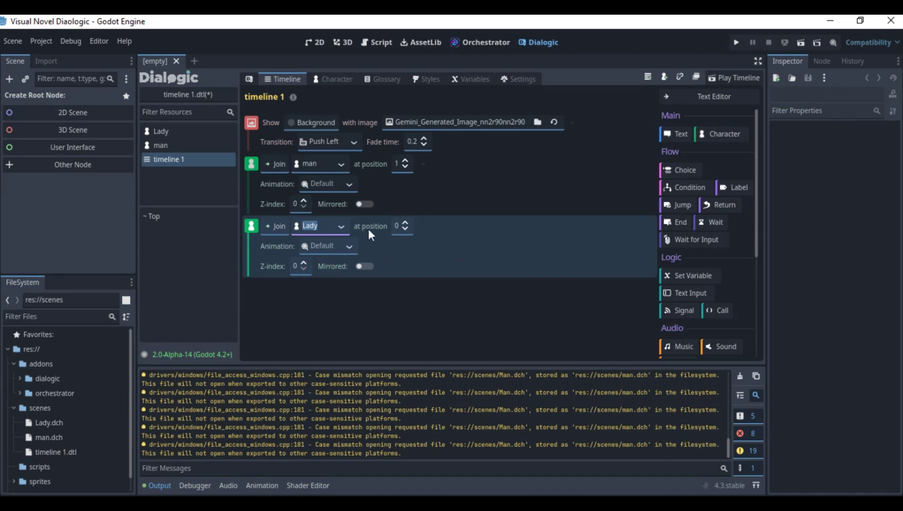
left_click(398, 225)
left_click(310, 318)
Add a Text event where man says "Hi, how are you?".
left_click(679, 135)
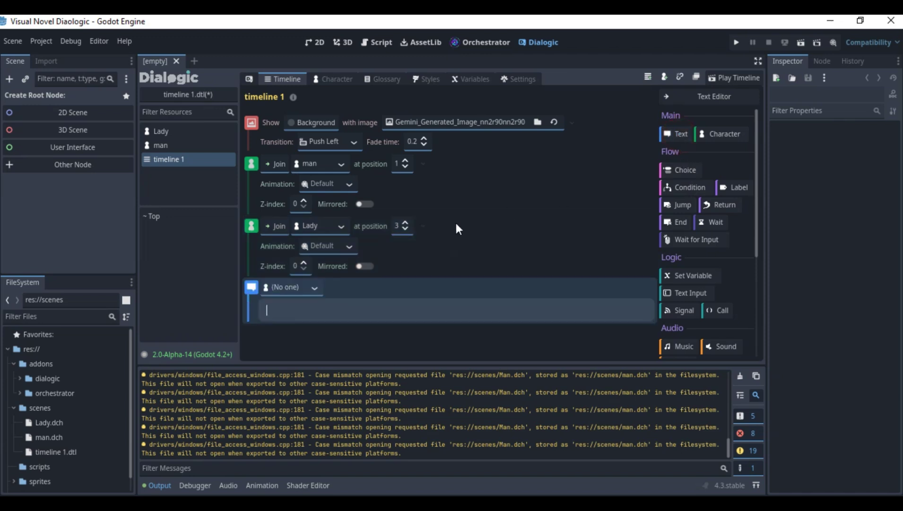
left_click(314, 289)
left_click(293, 315)
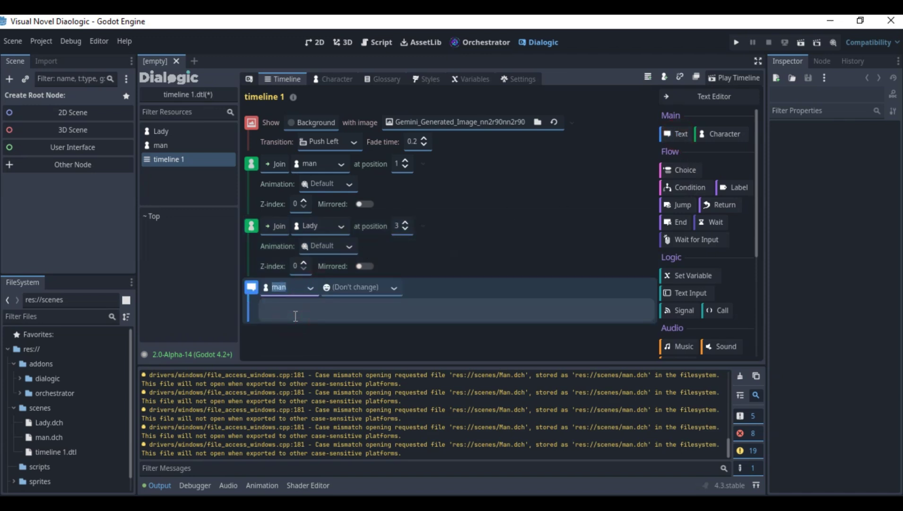
type("Hi, howa")
key("BackSpace")
type("are you?")
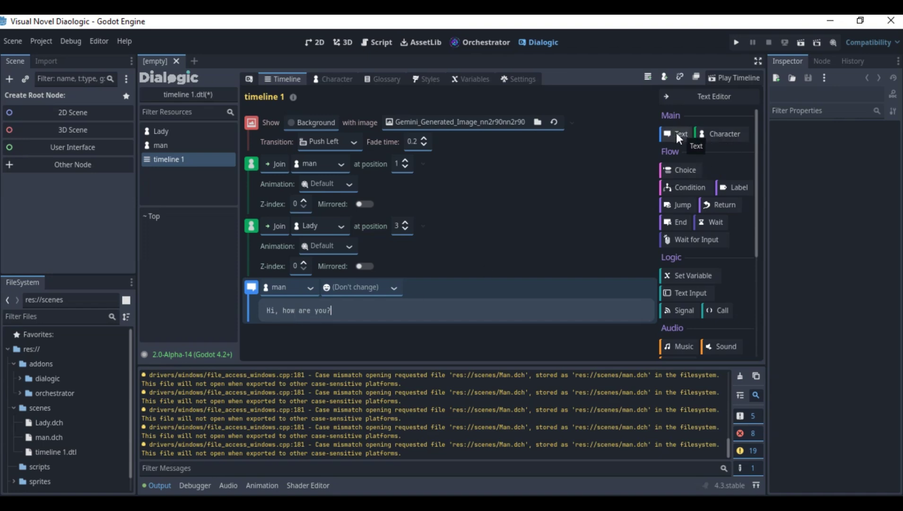
Duplicate the "Hi, how are you?" line and make Lady its speaker.
right_click(251, 287)
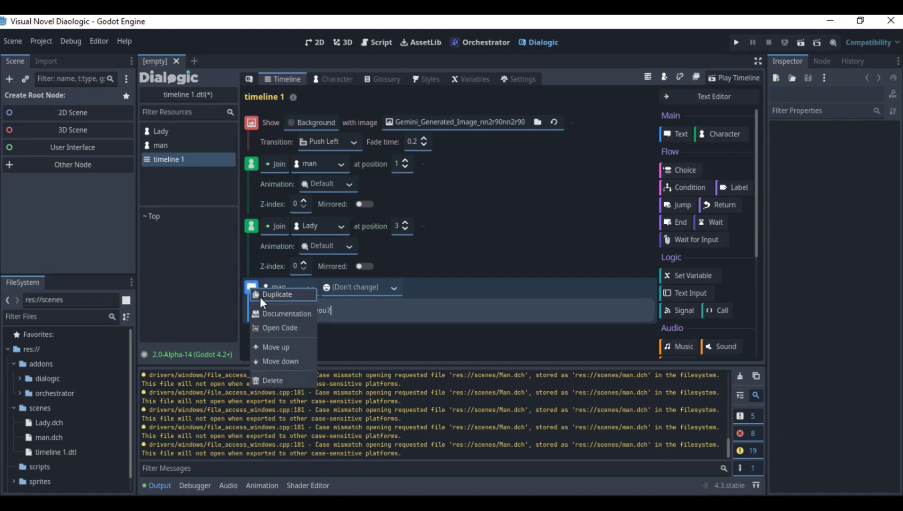
left_click(260, 297)
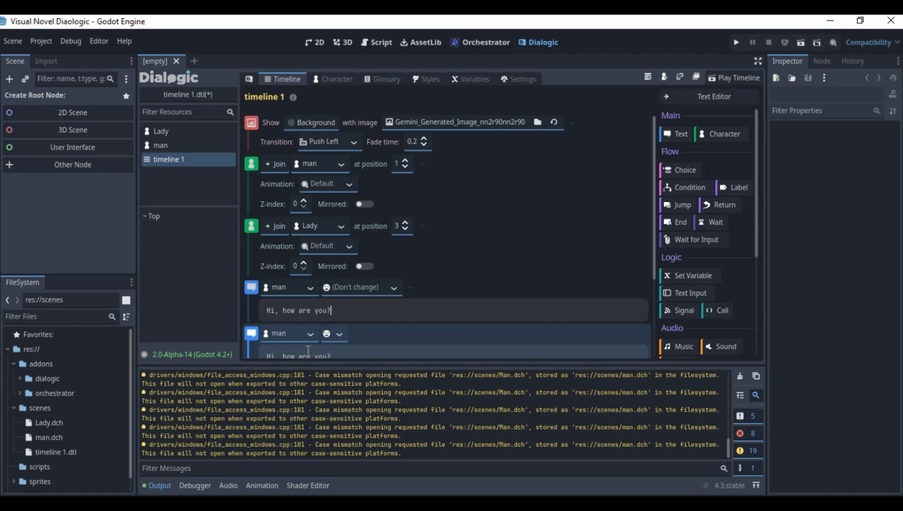
scroll(305, 232, "down", 3)
left_click(310, 215)
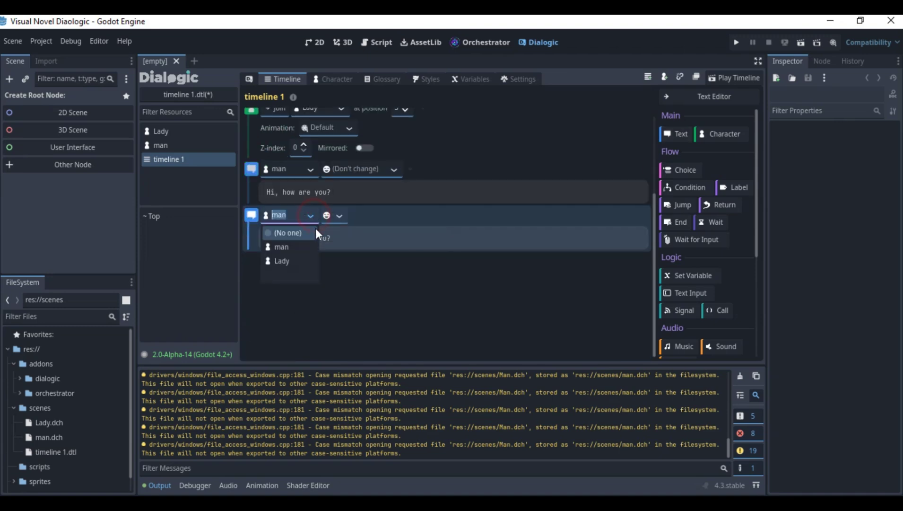
left_click(281, 261)
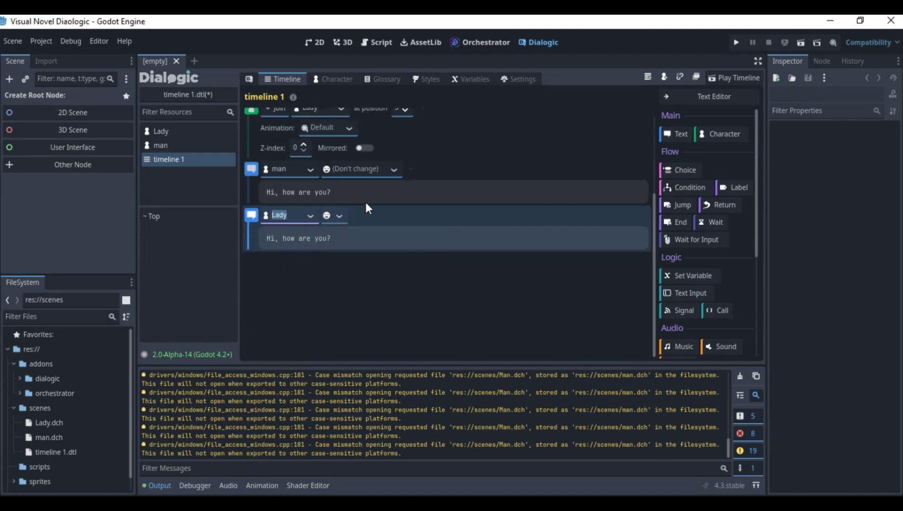
scroll(332, 175, "up", 1)
left_click(390, 200)
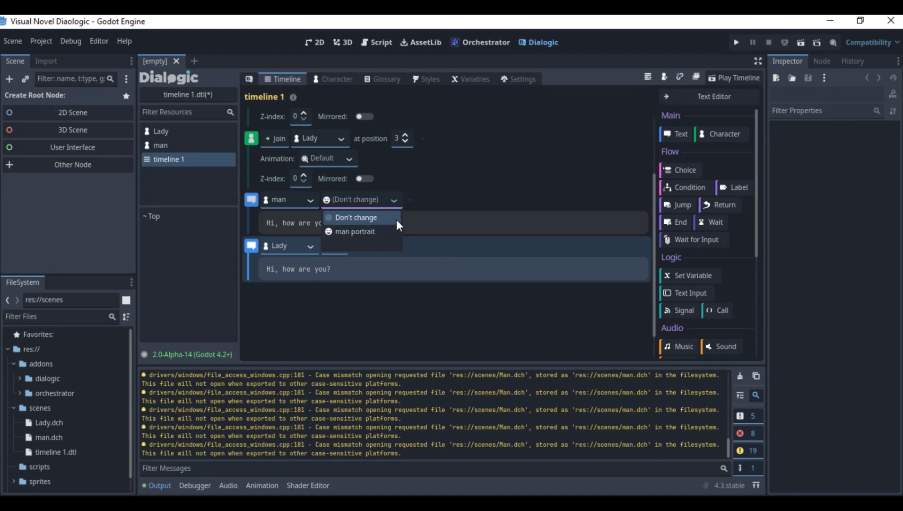
Change Lady's line text to "Good, how about you?".
left_click(427, 203)
left_click(350, 276)
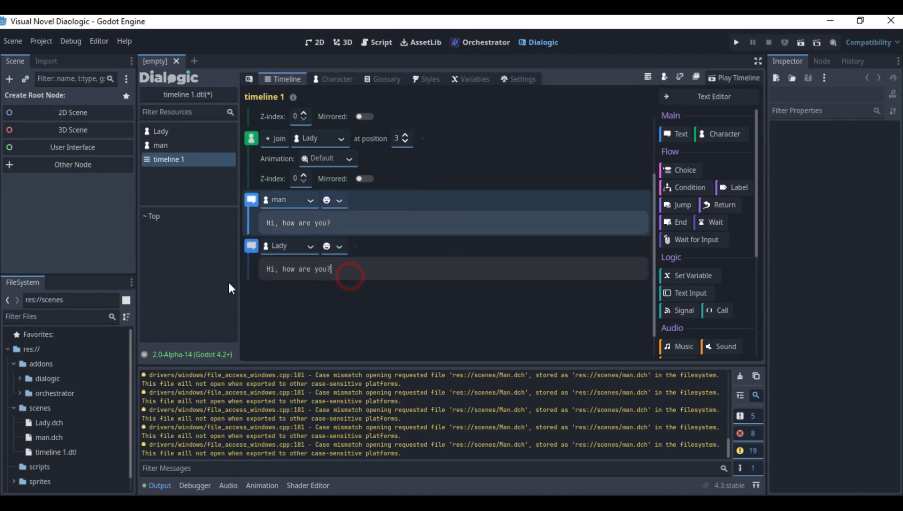
key("ctrl+a")
mouse_move(216, 273)
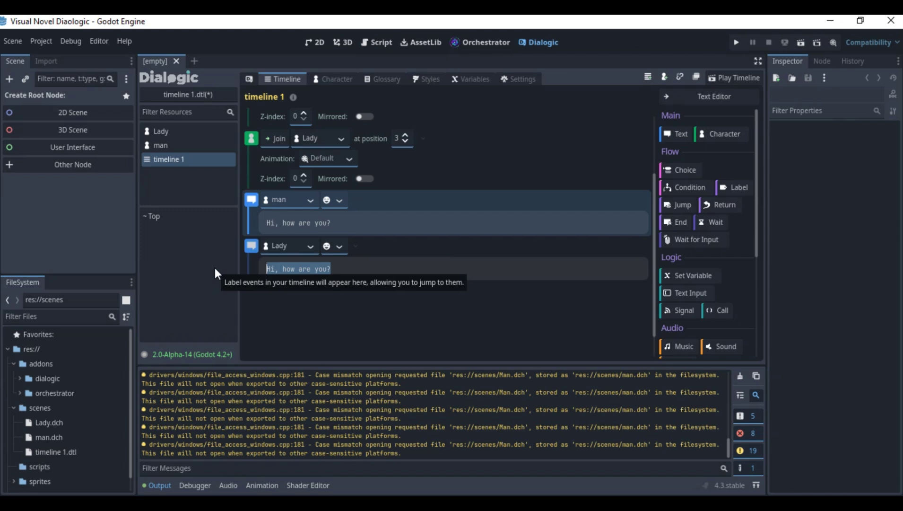
type("Good")
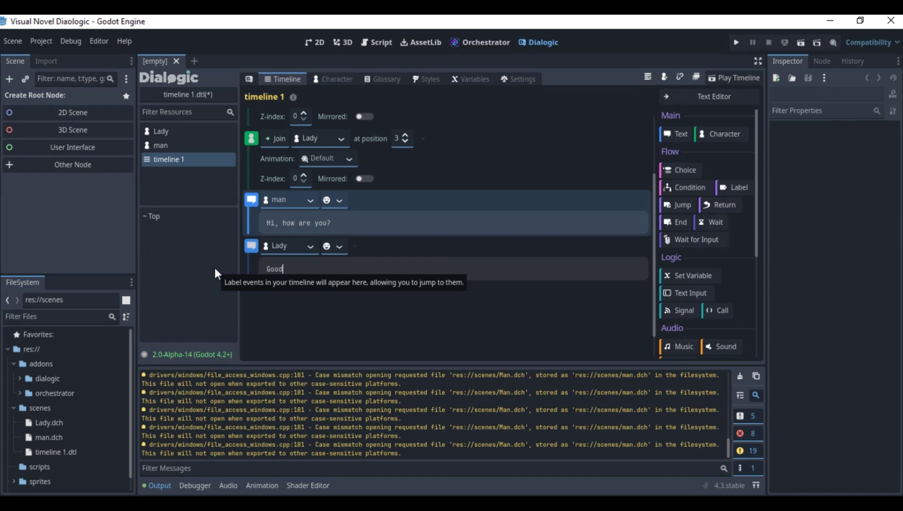
type(", how")
type("about you?")
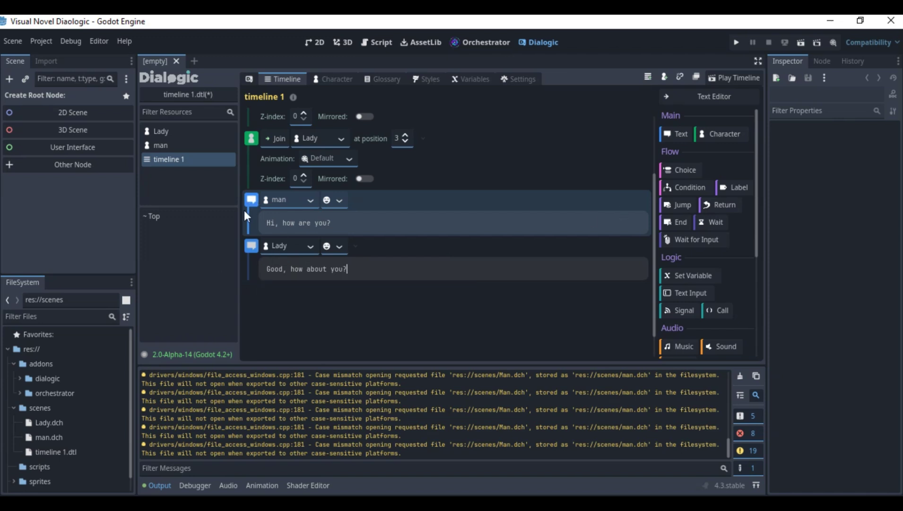
Duplicate Lady's reply as a man line reading "Great. What's your name?".
right_click(253, 246)
left_click(282, 252)
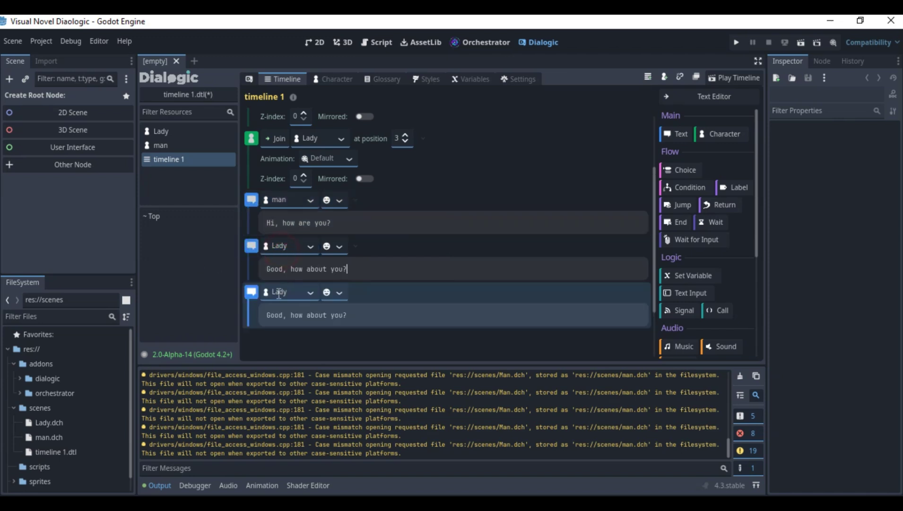
left_click(307, 293)
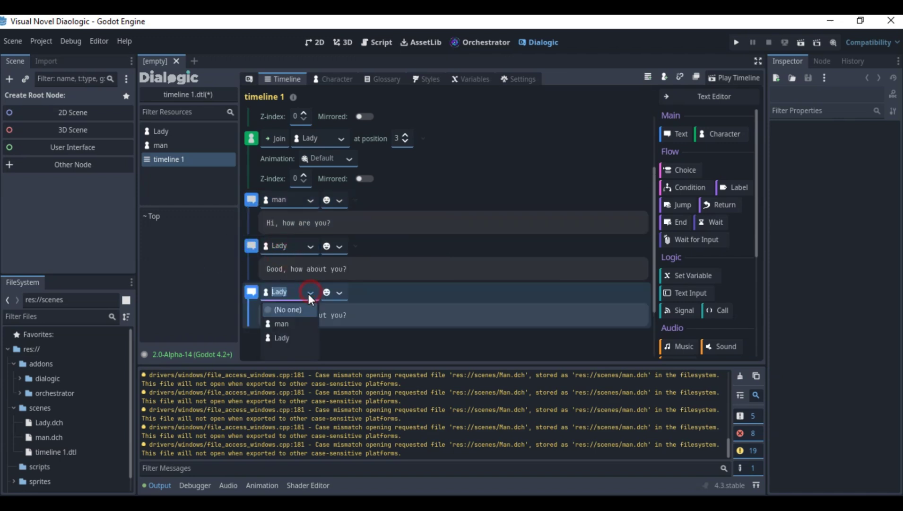
left_click(293, 327)
left_click_drag(368, 315, 161, 319)
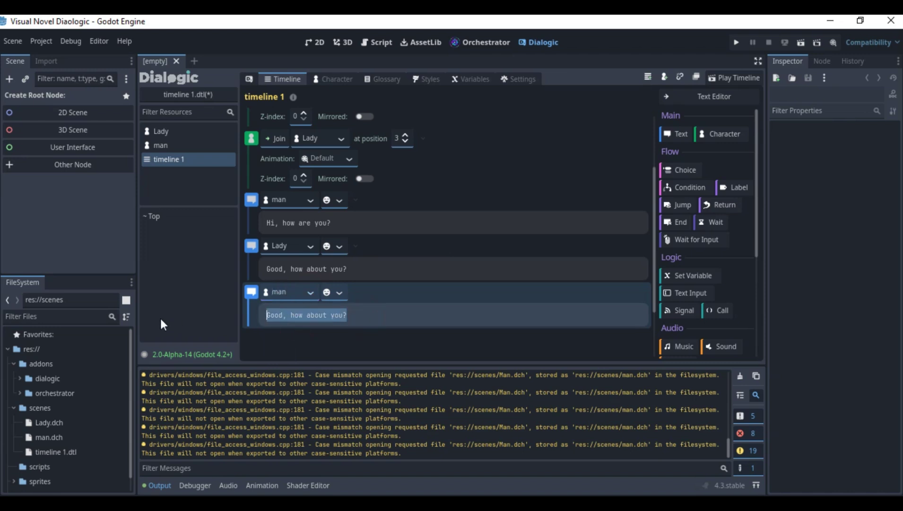
type("Great. What's your name?")
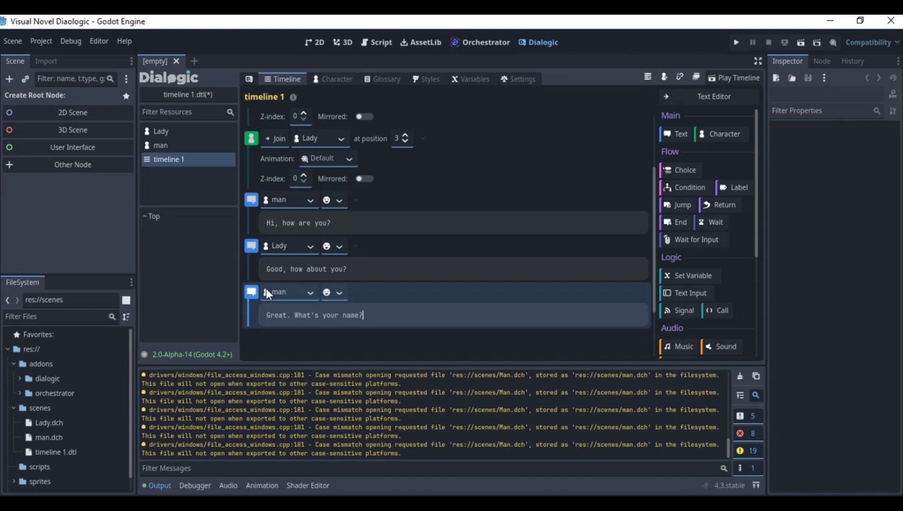
left_click(251, 291)
scroll(330, 267, "down", 2)
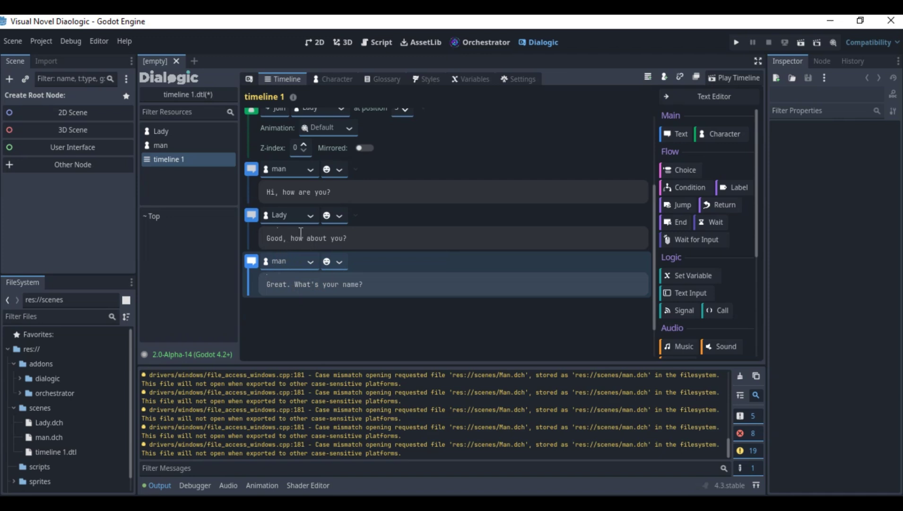
scroll(265, 153, "up", 6)
Duplicate the background event after Lady's reply, switching its image to scifi_background(1).jpeg.
right_click(252, 123)
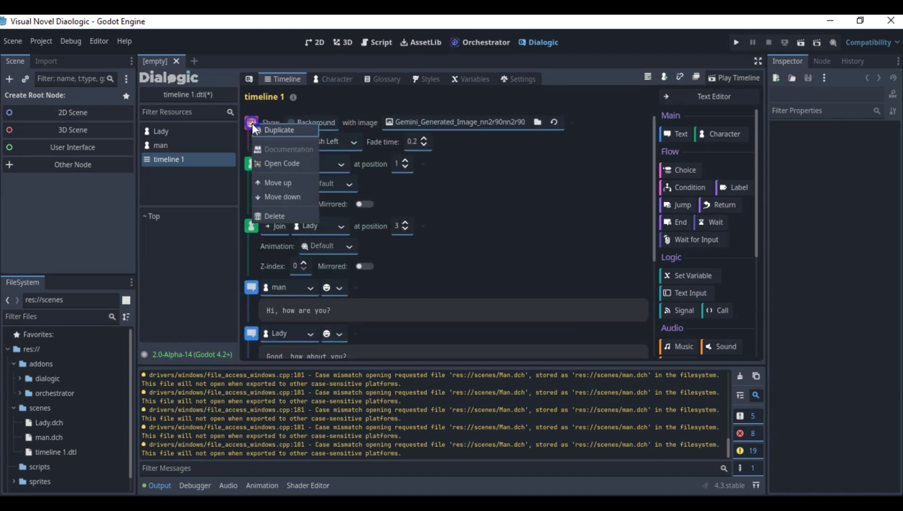
left_click(270, 127)
left_click_drag(260, 165, 255, 320)
scroll(256, 320, "down", 3)
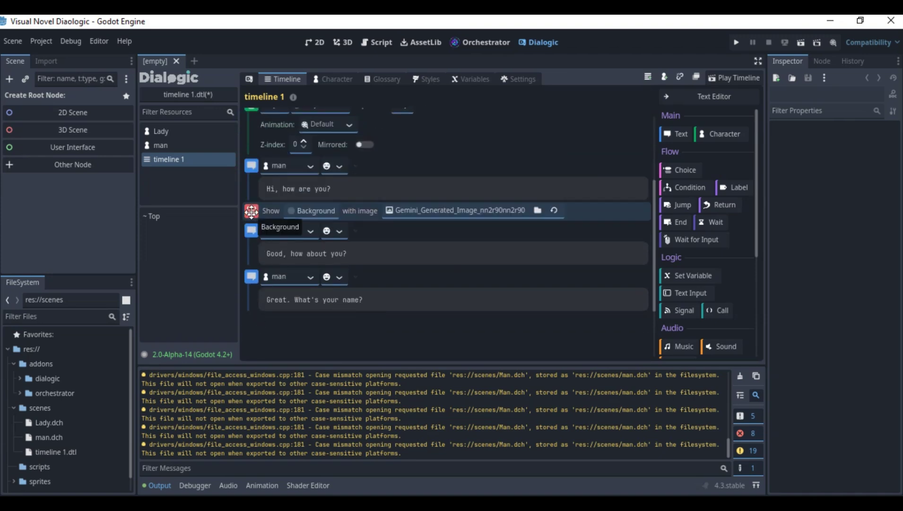
left_click_drag(252, 210, 268, 268)
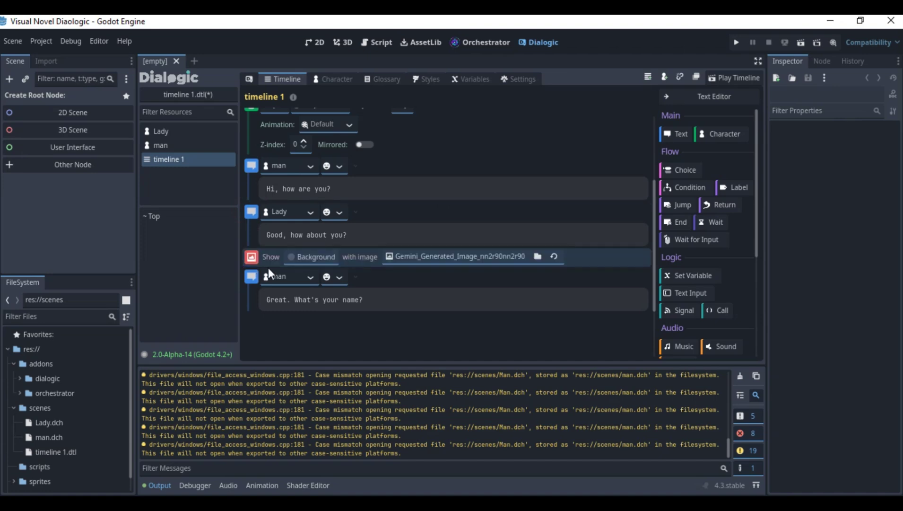
left_click(538, 258)
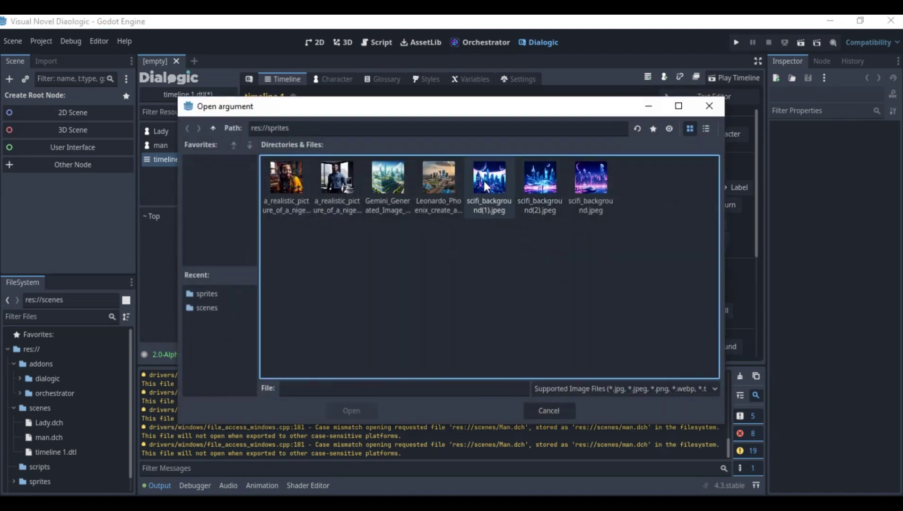
double_click(484, 181)
scroll(323, 271, "down", 3)
scroll(262, 222, "up", 2)
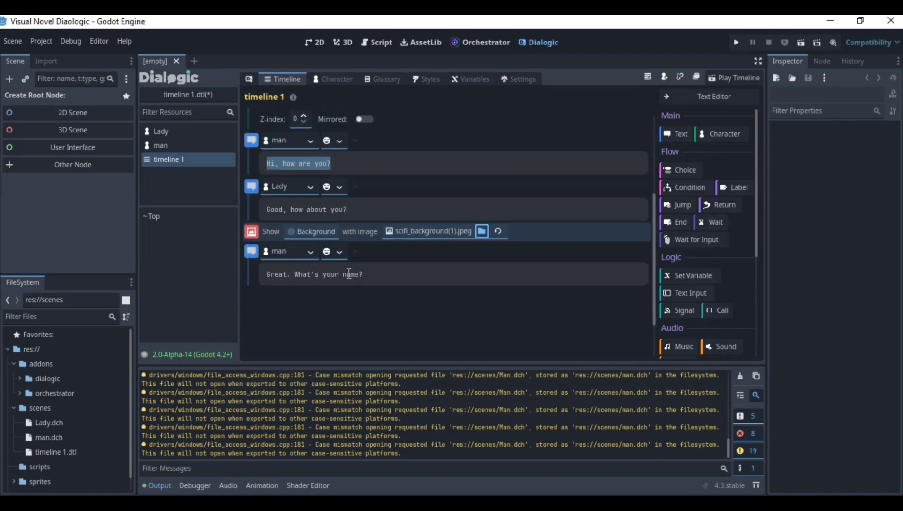
Duplicate the man's line as a Lady line and rewrite the man's text as his self-introduction.
right_click(254, 251)
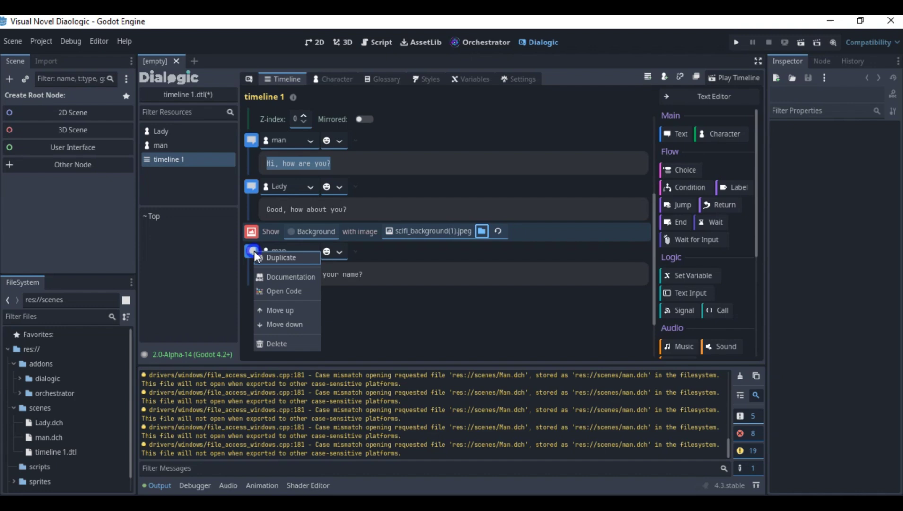
left_click(278, 264)
left_click(310, 298)
left_click(282, 343)
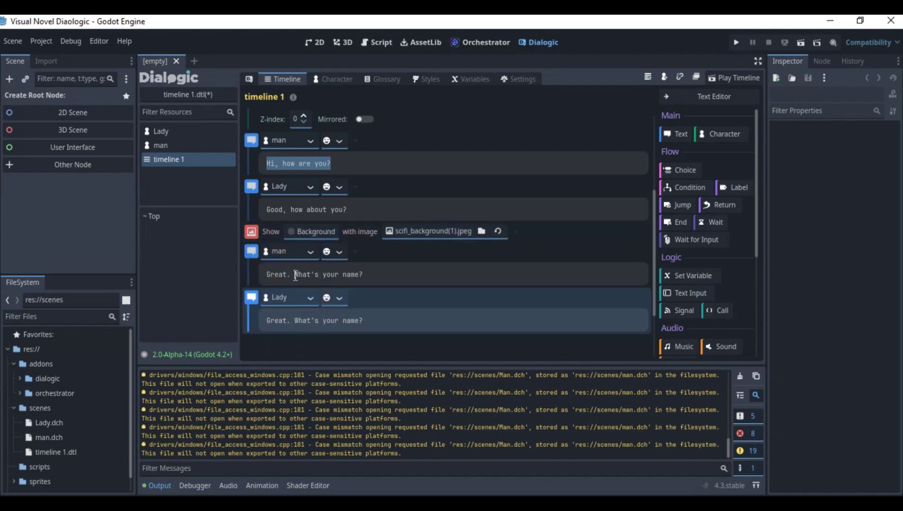
left_click(296, 274)
key("Delete")
type("My name is Steve,")
type("w")
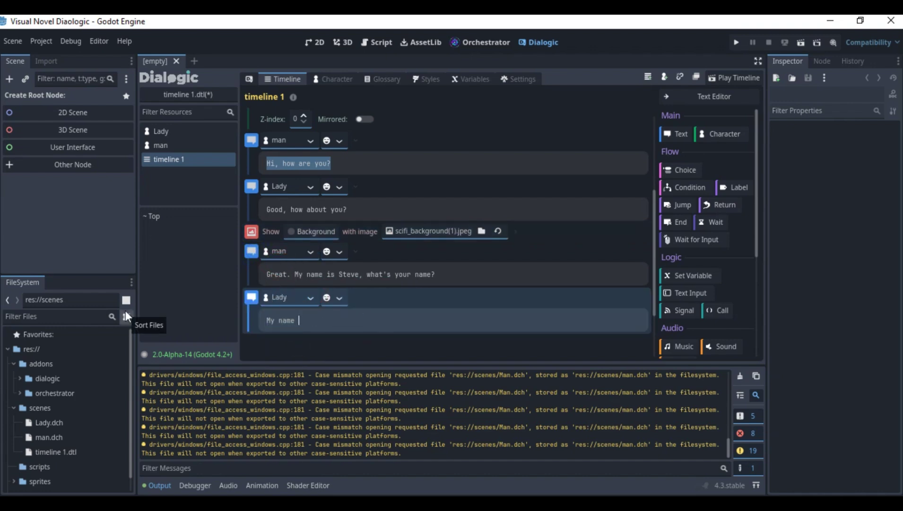
type("Je")
scroll(444, 236, "down", 3)
scroll(477, 260, "up", 8)
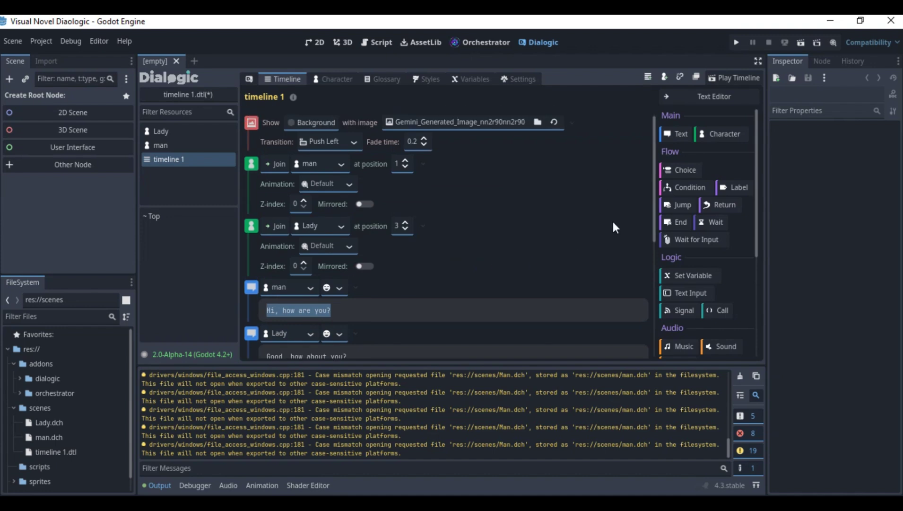
left_click(730, 75)
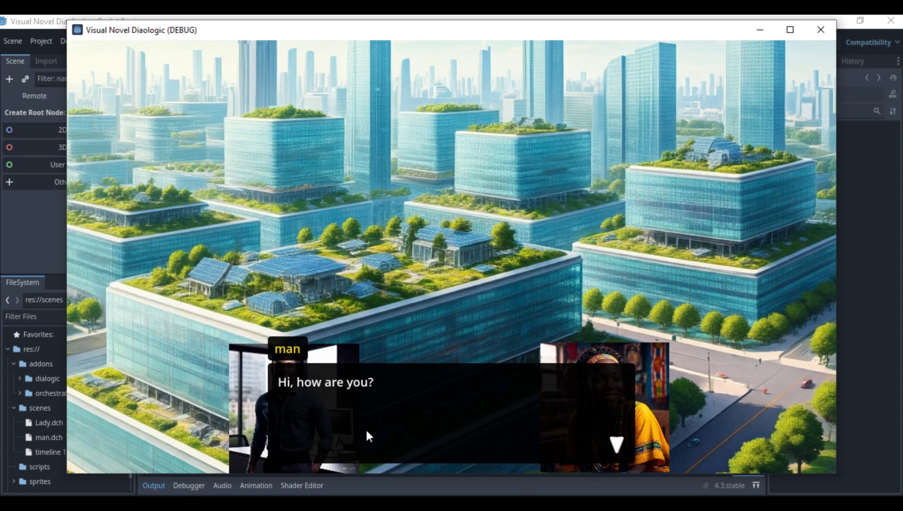
left_click(697, 423)
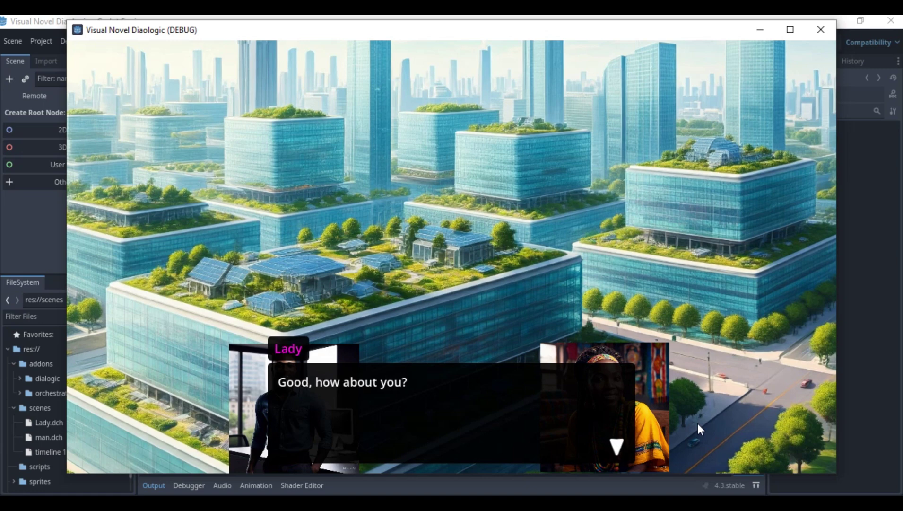
left_click(697, 424)
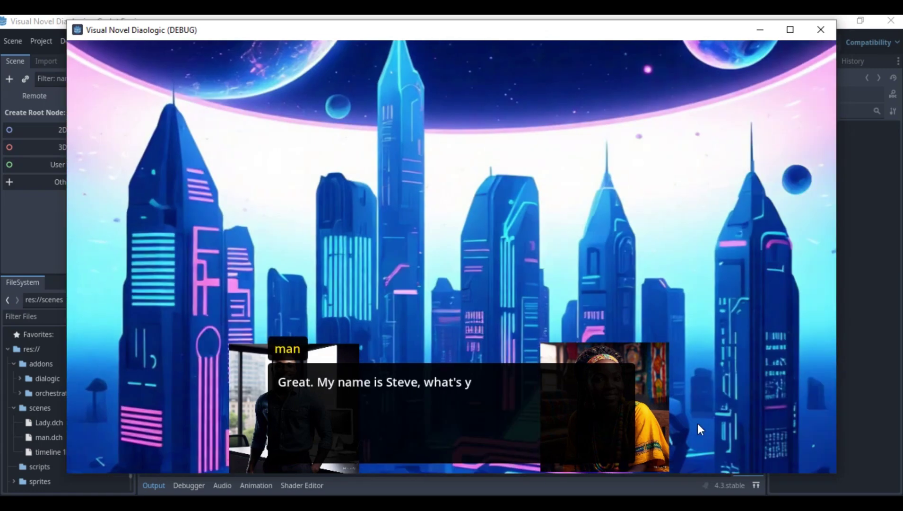
left_click(698, 424)
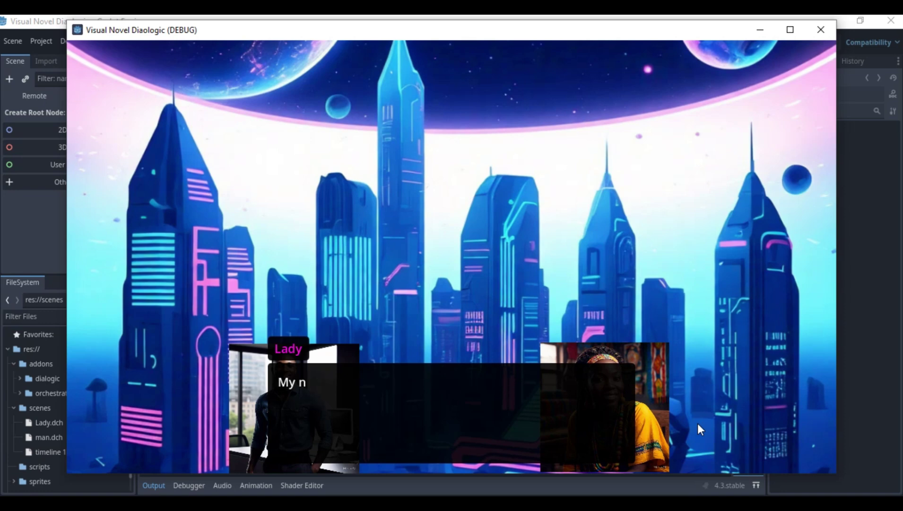
left_click(700, 429)
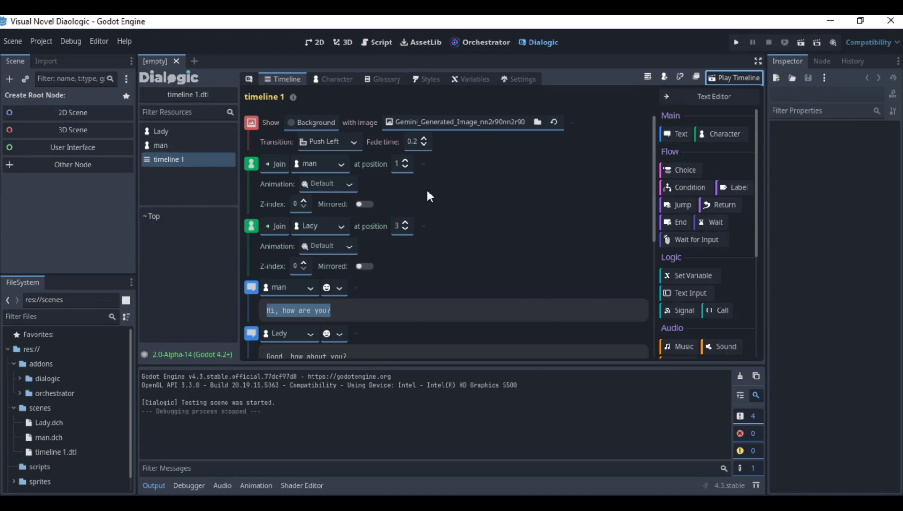
Set Lady's portrait Main Offset x to 200.
left_click(175, 131)
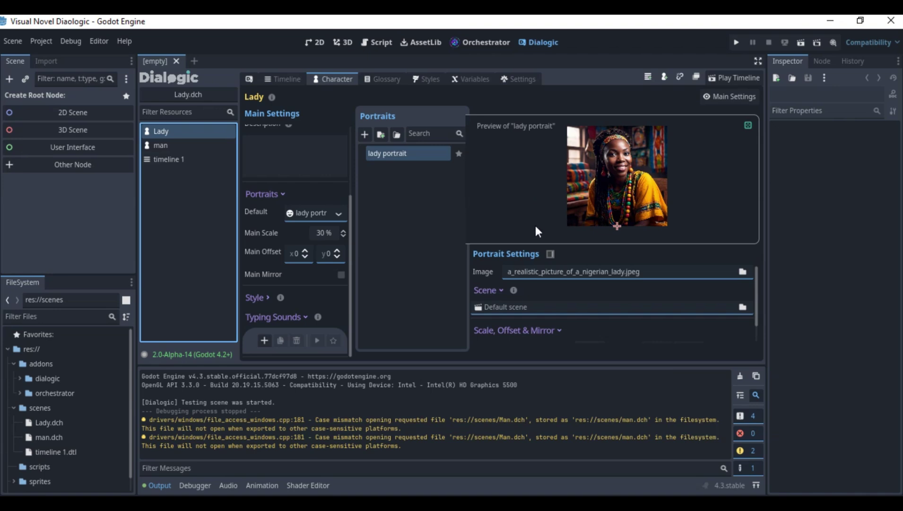
scroll(314, 245, "up", 2)
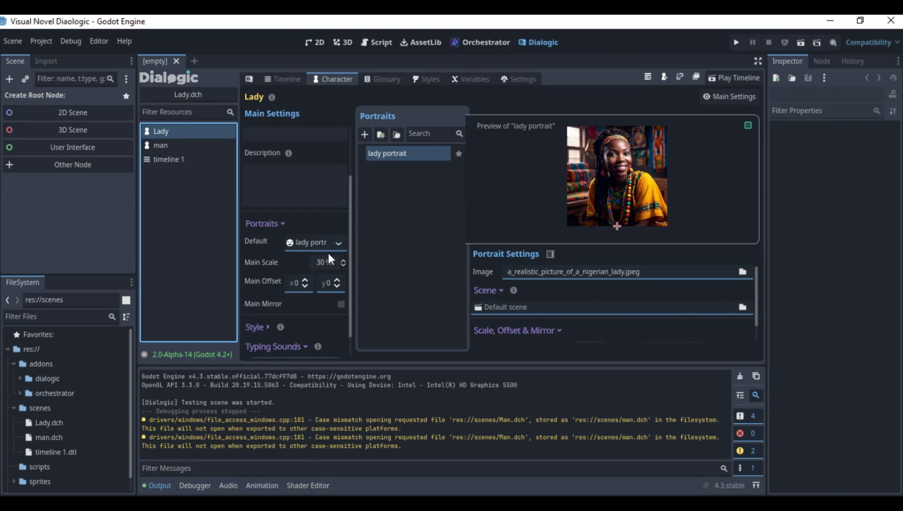
scroll(318, 258, "down", 2)
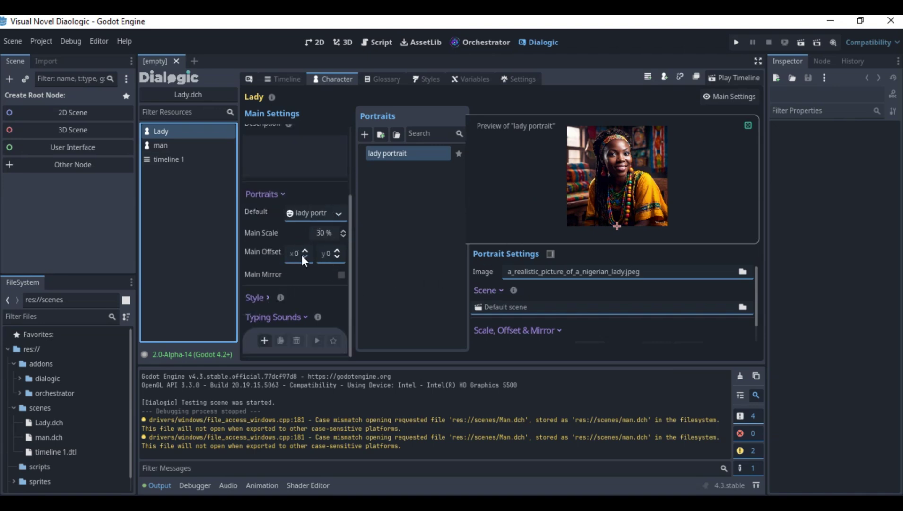
left_click(295, 253)
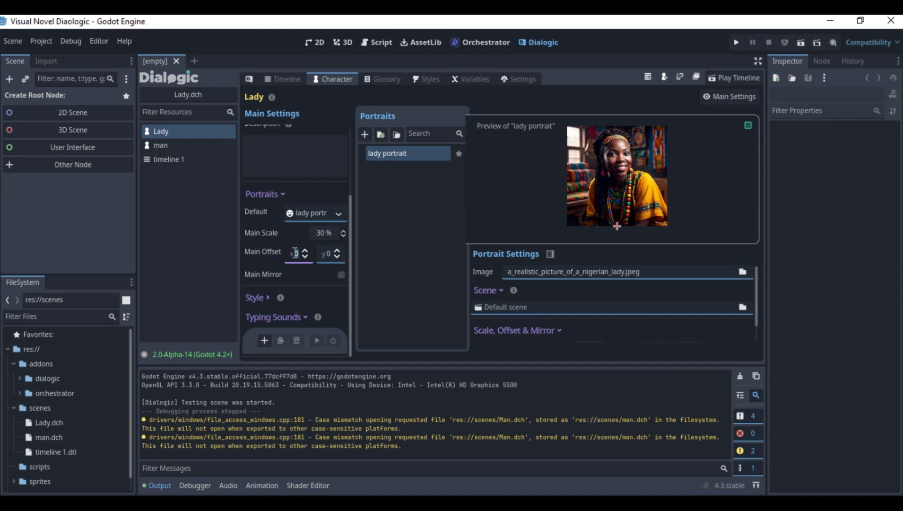
type("200")
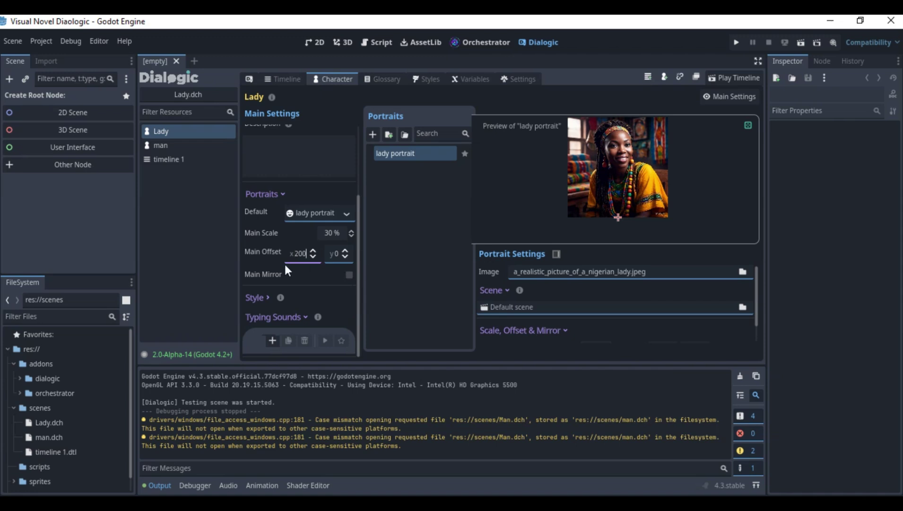
left_click(263, 269)
Give man a smaller Main Offset x (70), then return to timeline 1.
left_click(173, 144)
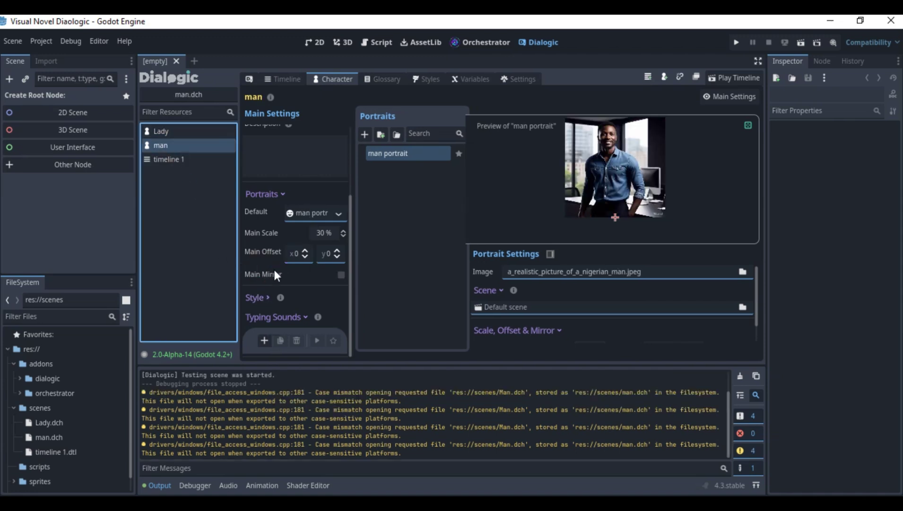
left_click(294, 252)
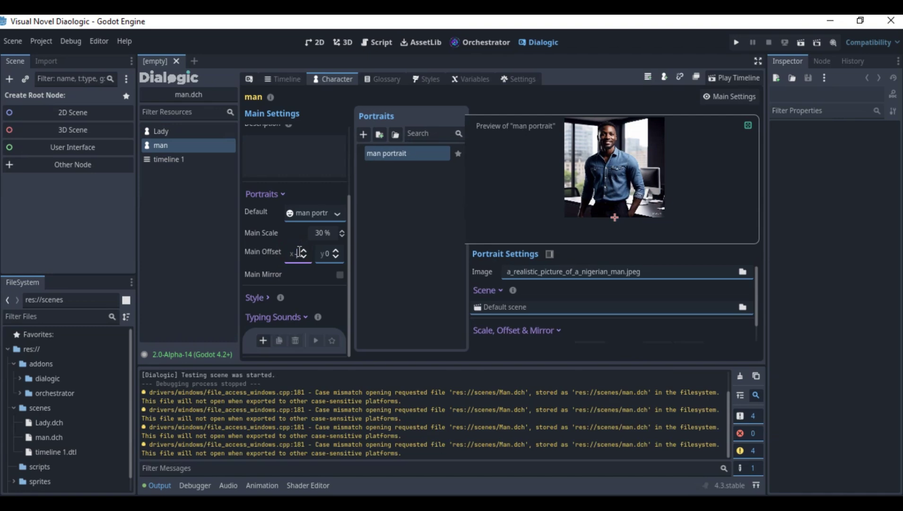
type("20")
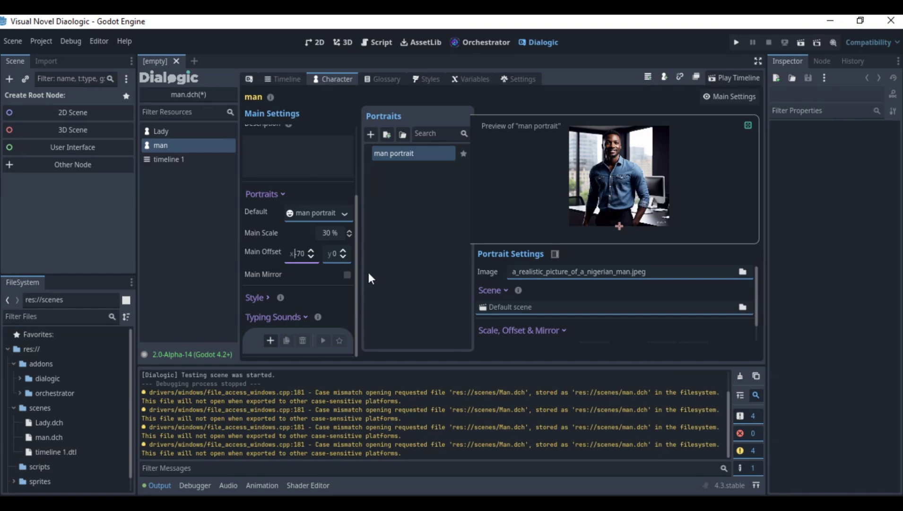
left_click(172, 159)
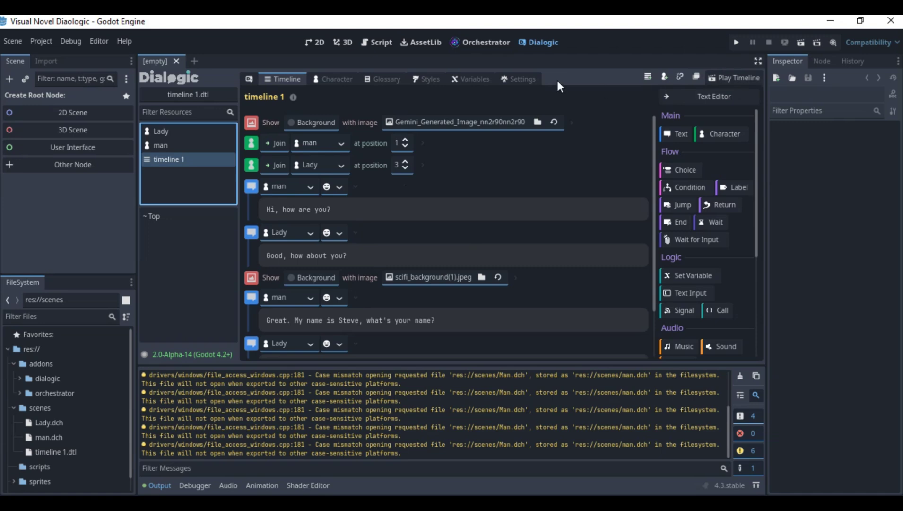
In Dialogic's Text settings, set the default letter speed to 0.07.
left_click(521, 79)
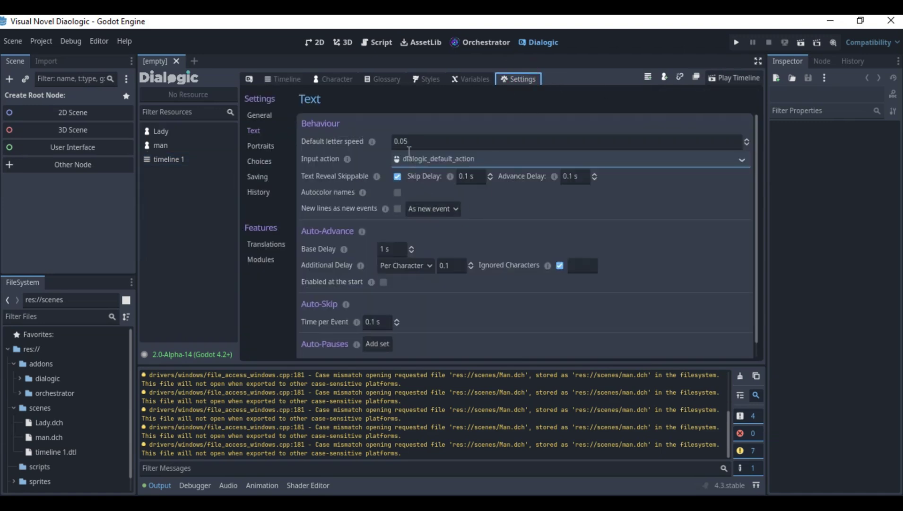
left_click(747, 138)
left_click(747, 138)
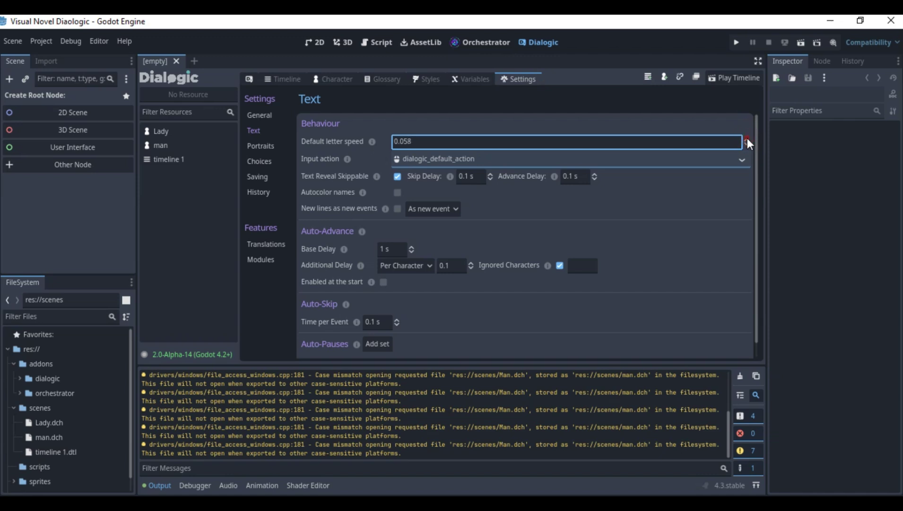
left_click(747, 145)
left_click(747, 143)
left_click(746, 143)
left_click(746, 143)
left_click(747, 144)
left_click(746, 144)
left_click(747, 143)
left_click(747, 143)
left_click(746, 143)
left_click(747, 143)
left_click(744, 135)
left_click(744, 135)
left_click(744, 135)
left_click(744, 135)
left_click(744, 135)
left_click(744, 135)
left_click(744, 135)
left_click(744, 135)
left_click(744, 135)
left_click(744, 135)
left_click(744, 135)
left_click(744, 136)
left_click(745, 137)
left_click(745, 136)
left_click(745, 136)
left_click(745, 136)
left_click(745, 136)
left_click(745, 136)
Look through the General, Portraits and Choices settings, then go back to timeline 1.
scroll(390, 312, "down", 1)
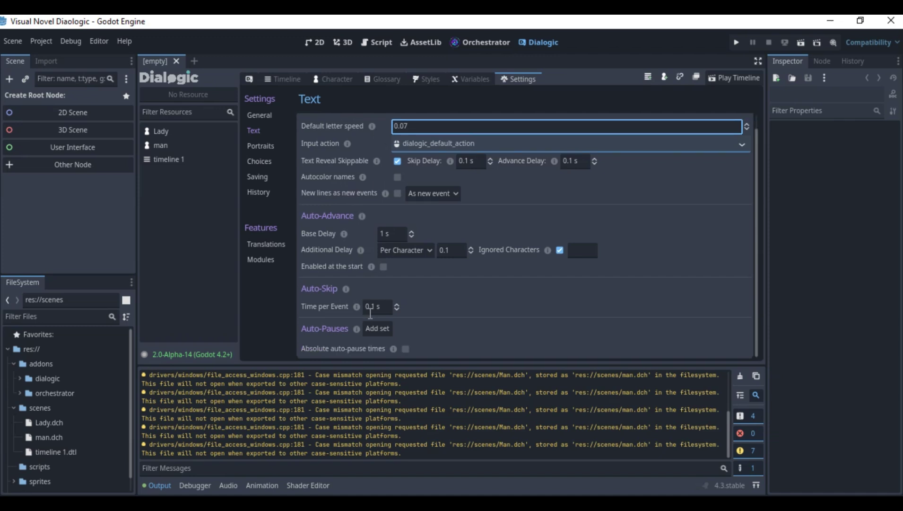
scroll(437, 195, "up", 1)
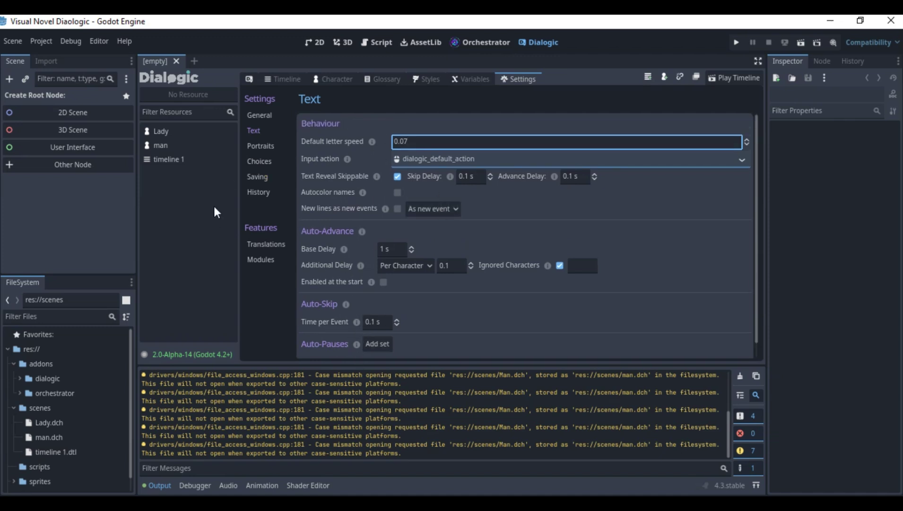
left_click(261, 113)
left_click(260, 147)
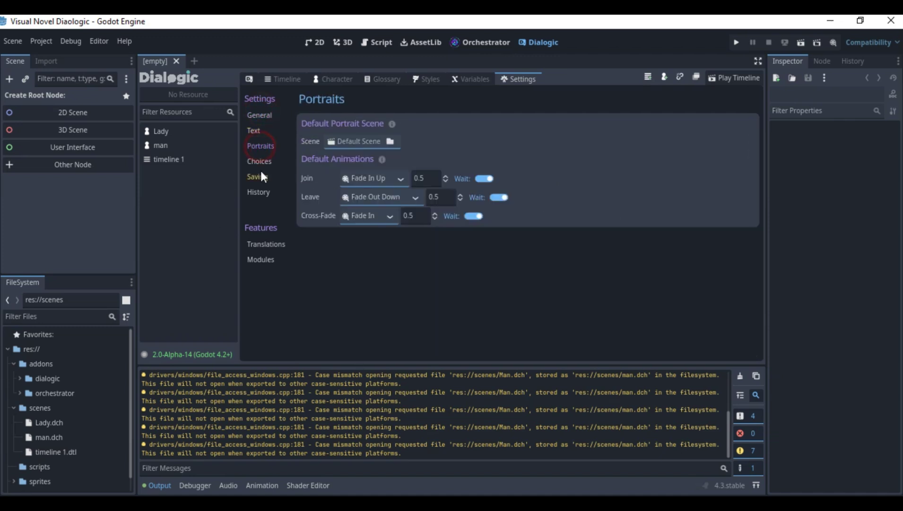
left_click(260, 161)
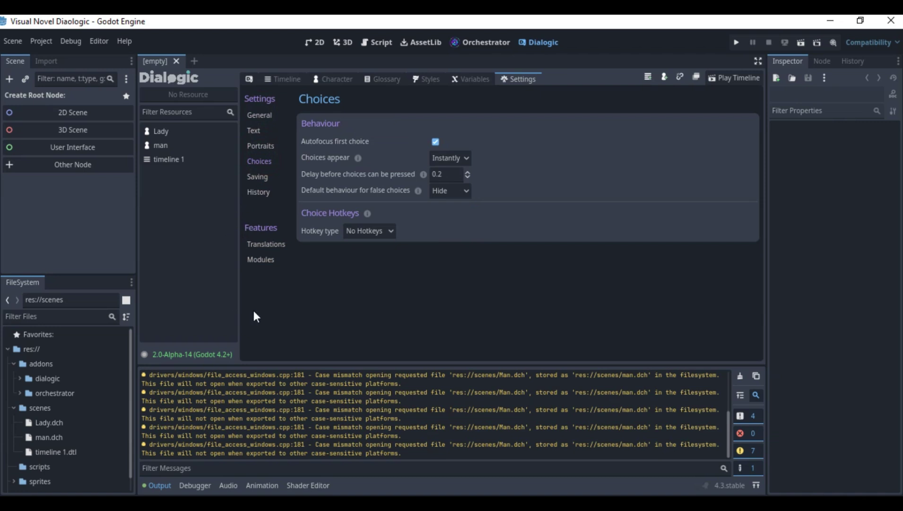
left_click(281, 79)
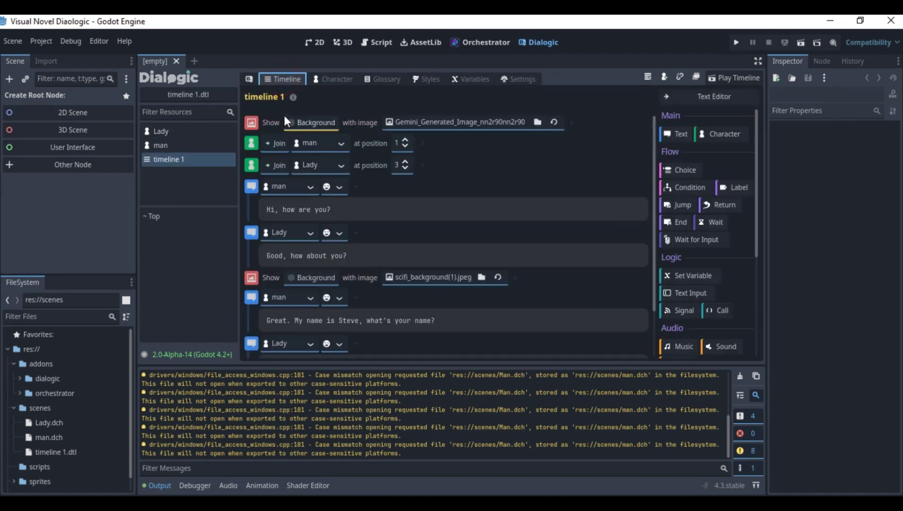
Test-play timeline 1 twice to check the portrait positions.
scroll(383, 184, "down", 2)
scroll(520, 160, "up", 2)
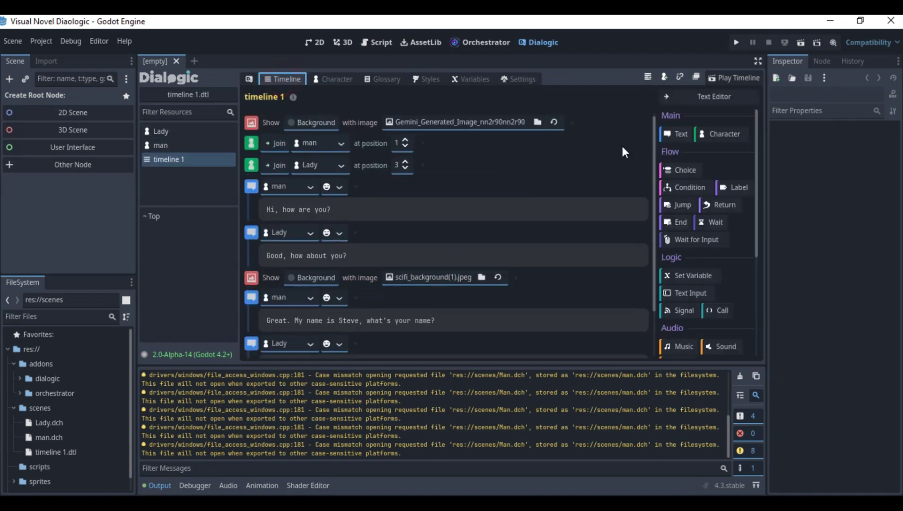
left_click(735, 78)
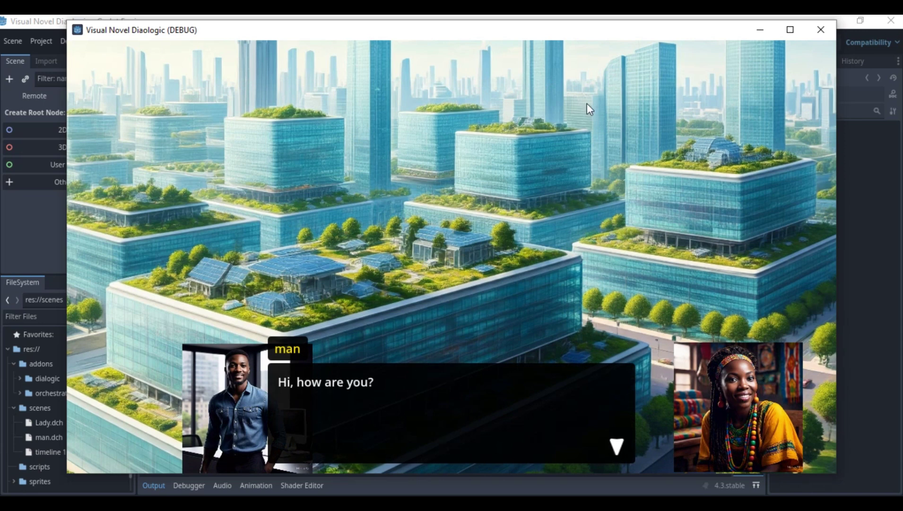
left_click(821, 28)
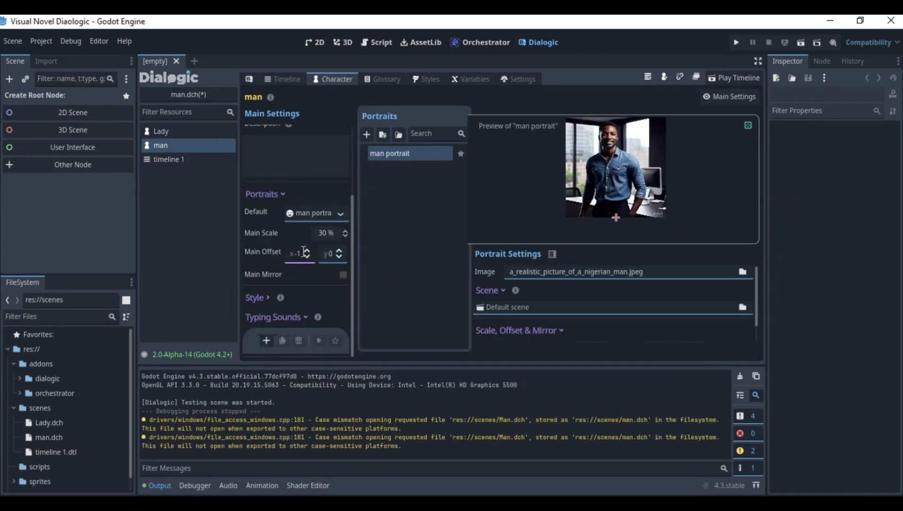
key("F5")
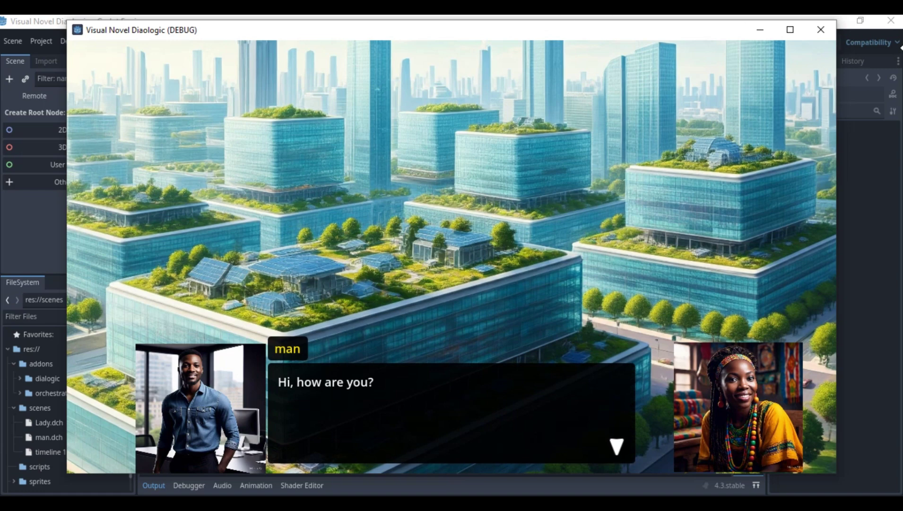
left_click(820, 30)
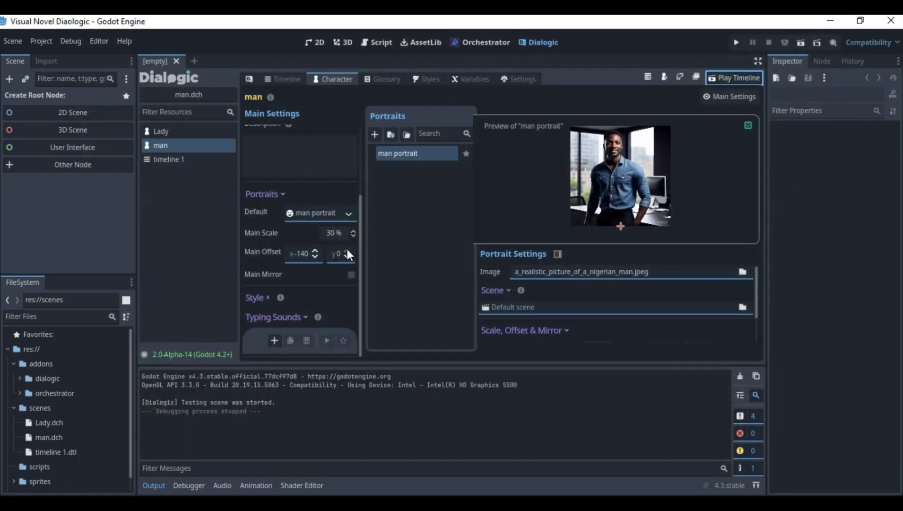
Set the man character's Main Offset x to -170.
left_click(310, 253)
type("-1")
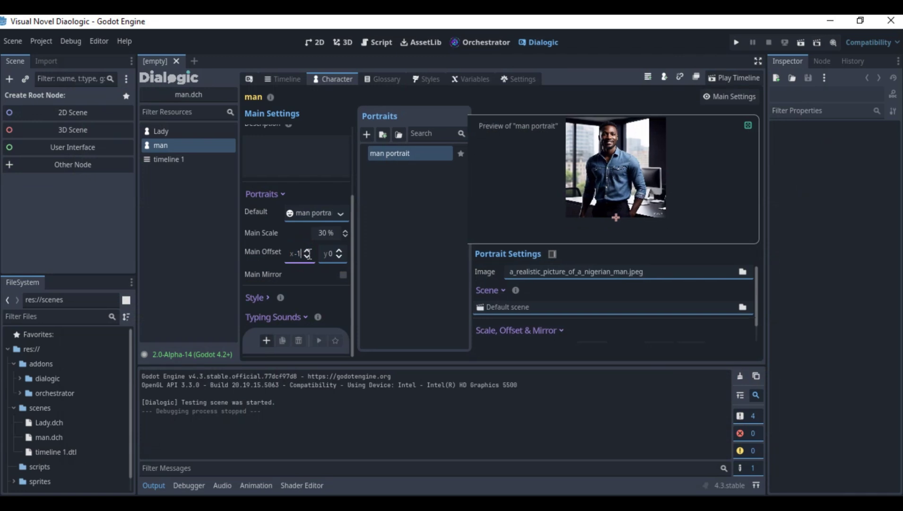
type("70")
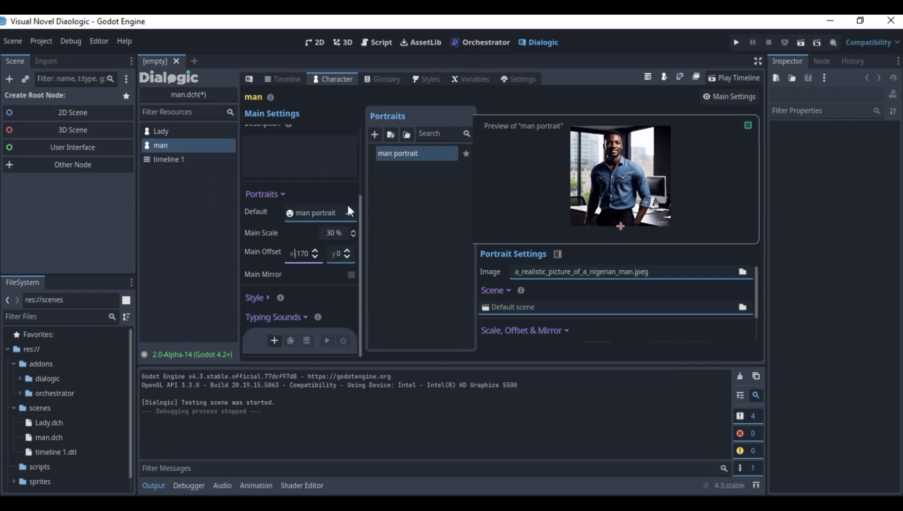
left_click(413, 229)
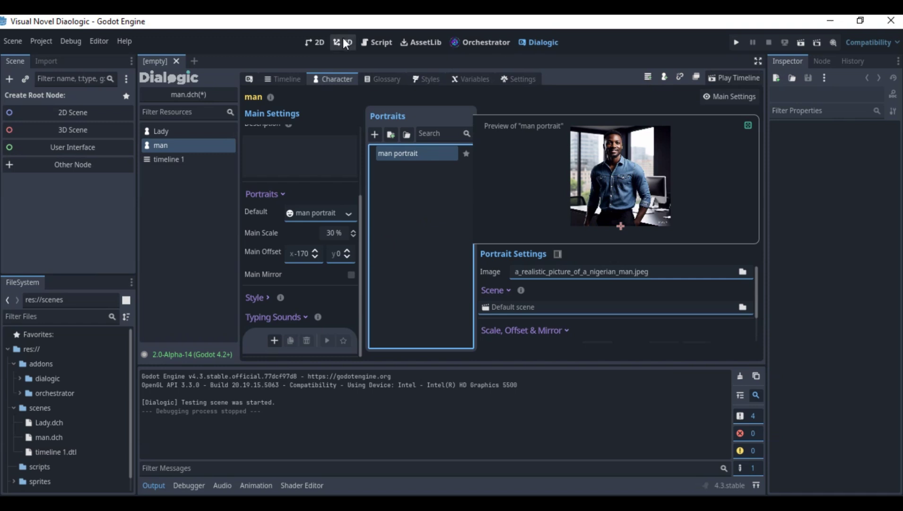
From the 2D workspace, create a new scene with a Node2D root.
left_click(314, 42)
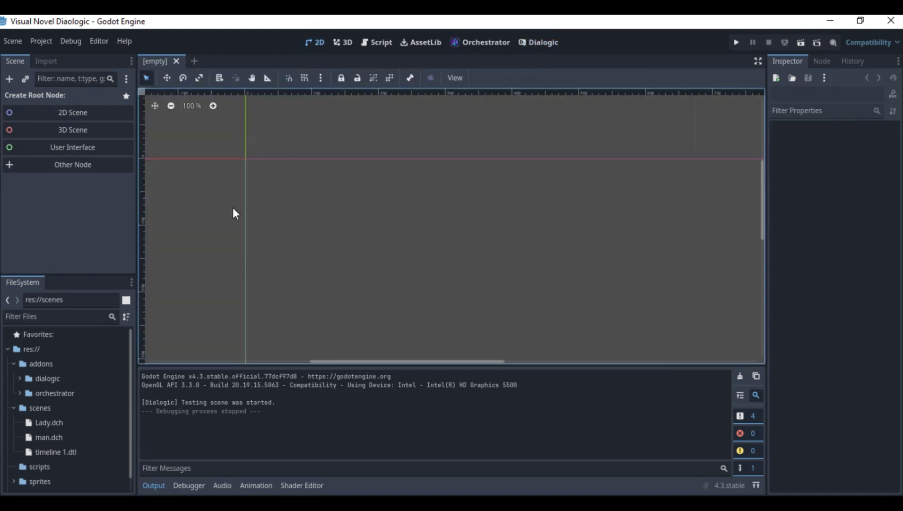
scroll(364, 222, "down", 2)
scroll(378, 203, "right", 2)
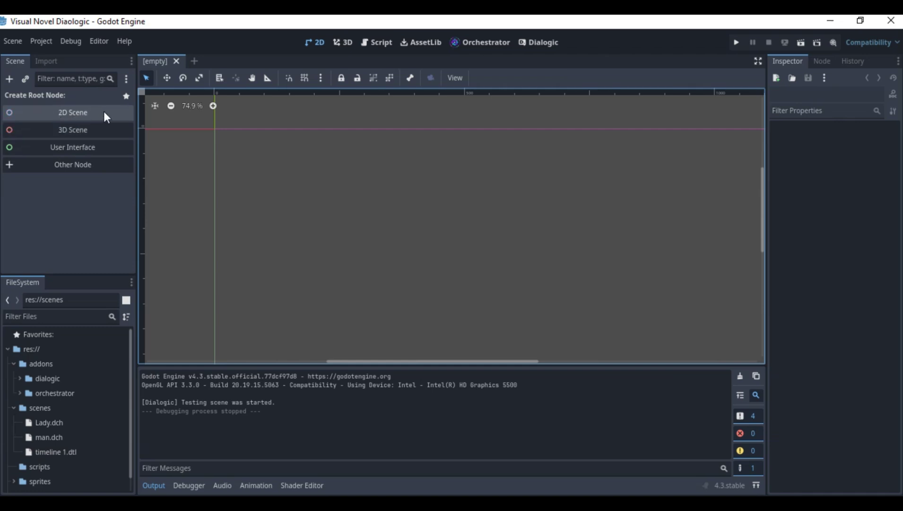
left_click(76, 113)
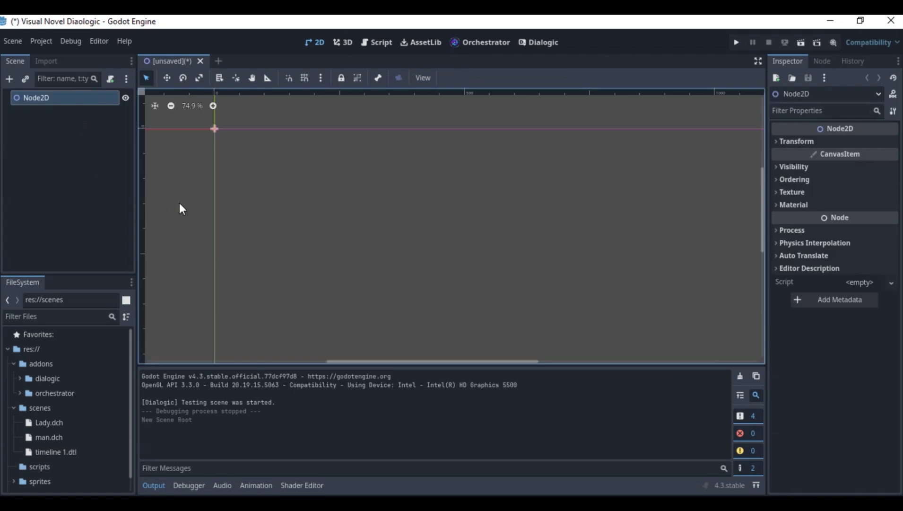
Start attaching a script to Node2D with Orchestrator as the language.
right_click(61, 97)
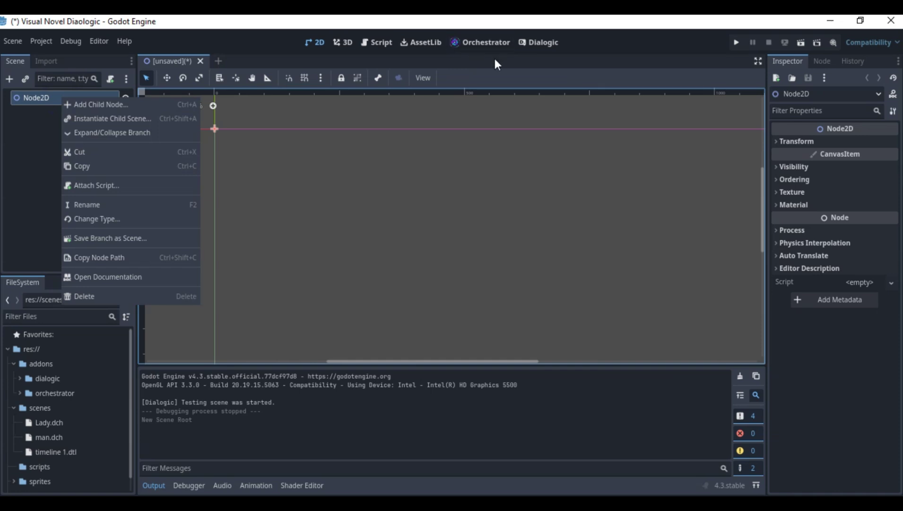
left_click(141, 185)
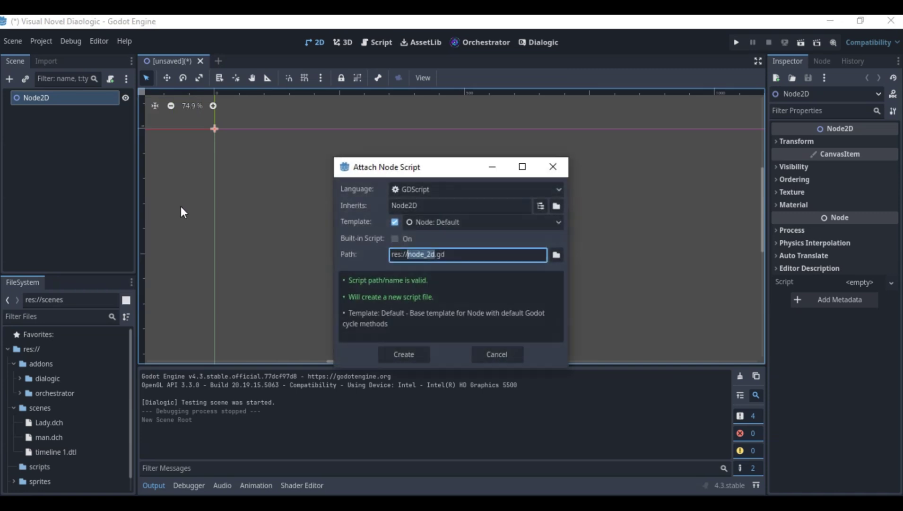
left_click(470, 142)
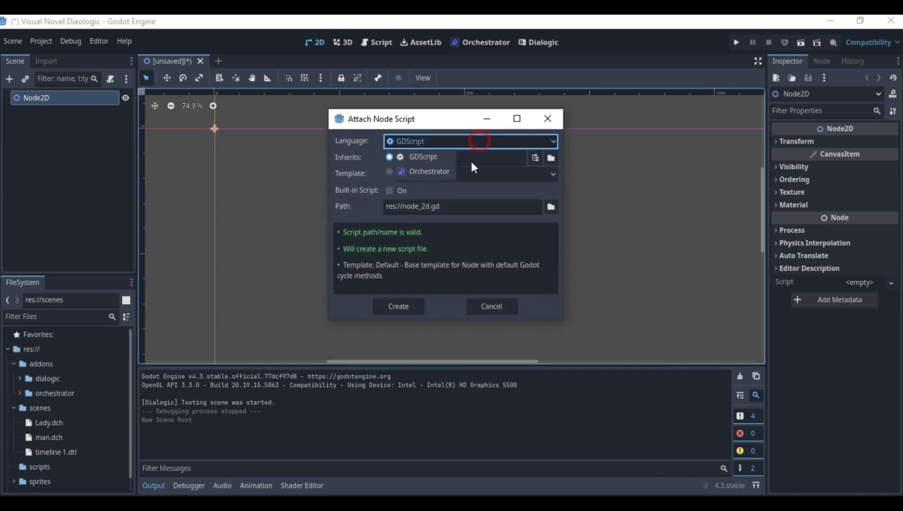
left_click(433, 172)
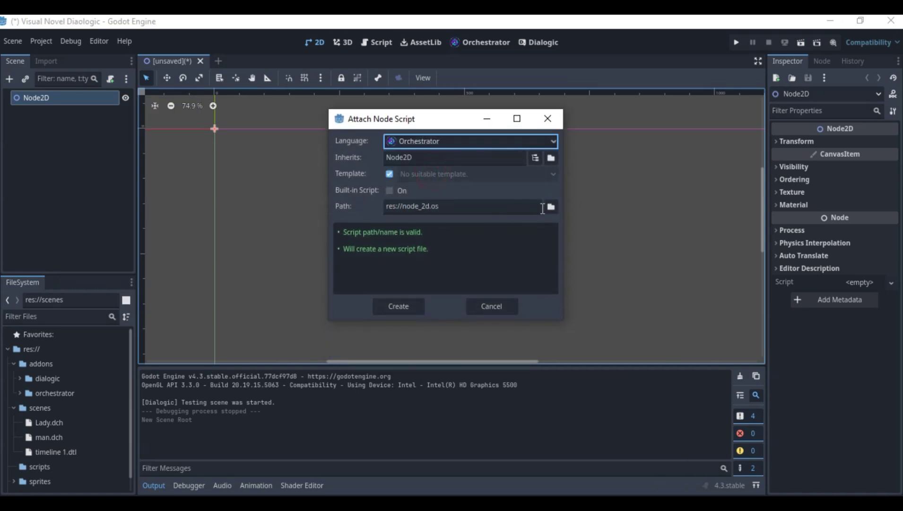
Point the script path to the res://scripts folder and select the node_2d.os file name.
left_click(550, 206)
double_click(406, 160)
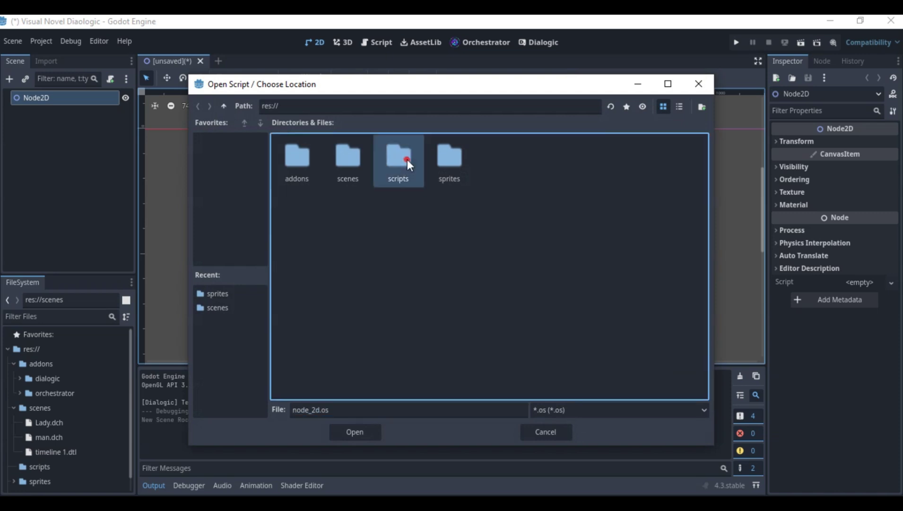
left_click_drag(336, 410, 253, 413)
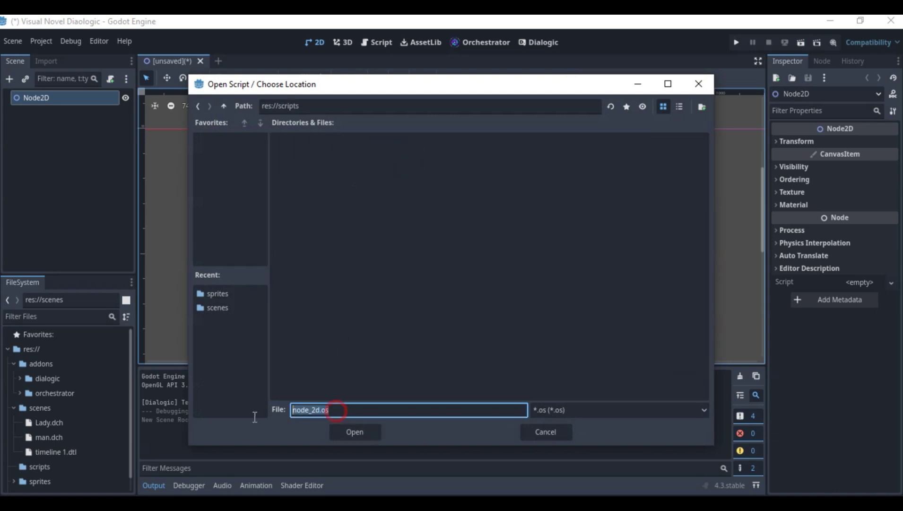